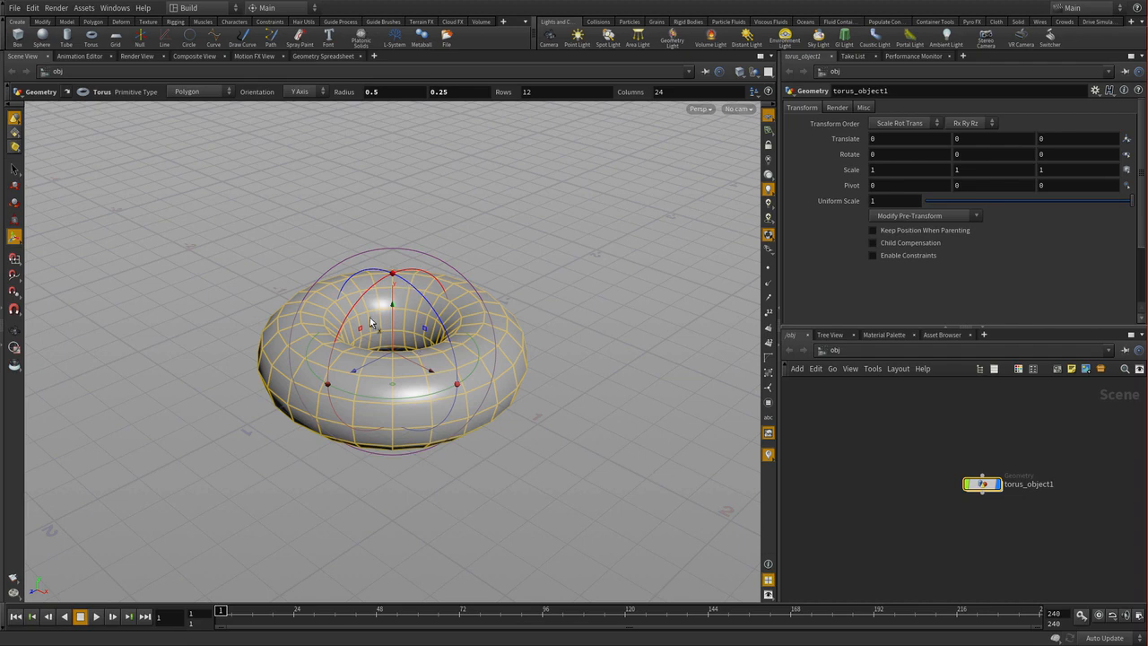
# Shatter the torus with the Shatter tool and set Force Total Count on the chunkcenters node to 25.
pyautogui.click(66, 22)
pyautogui.click(248, 38)
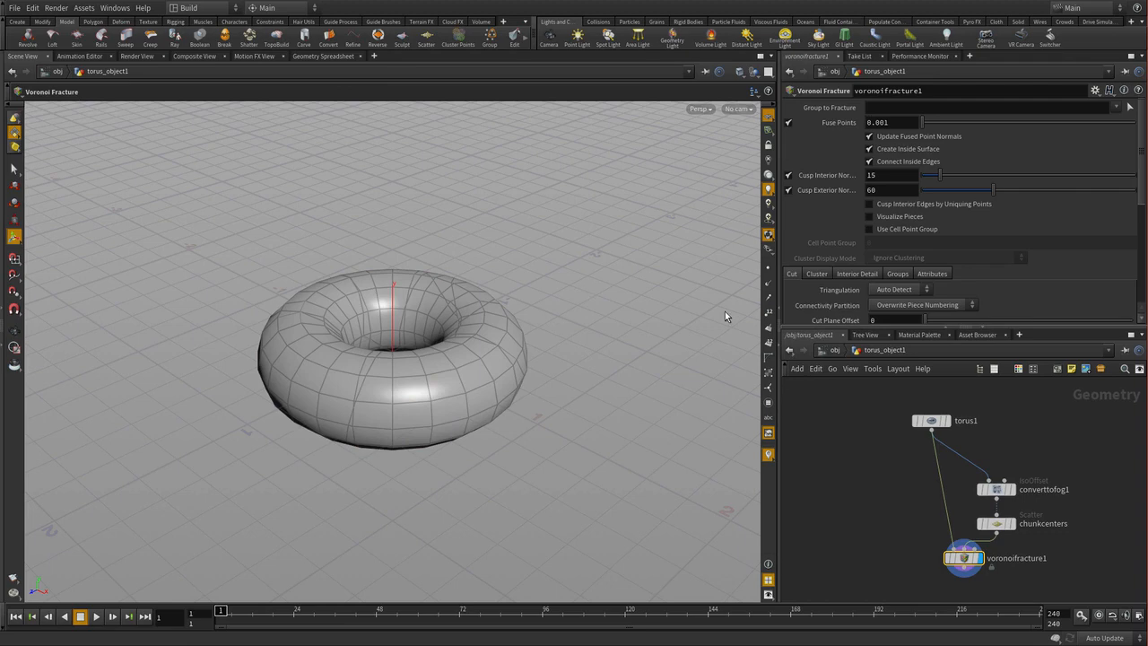
pyautogui.click(996, 522)
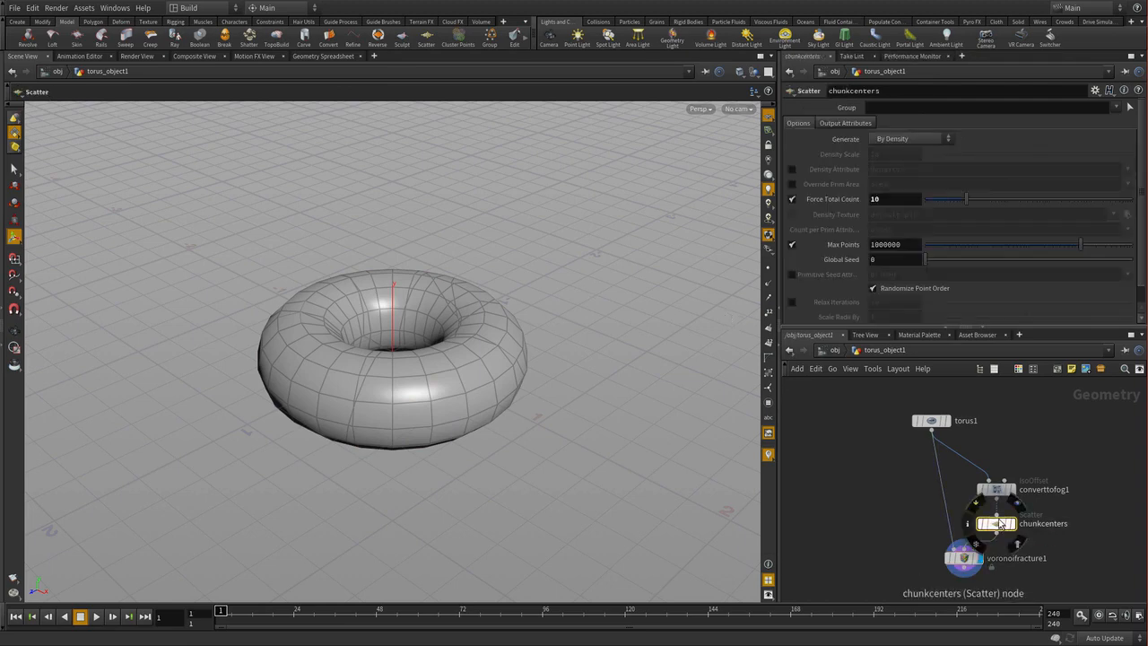
pyautogui.doubleClick(877, 199)
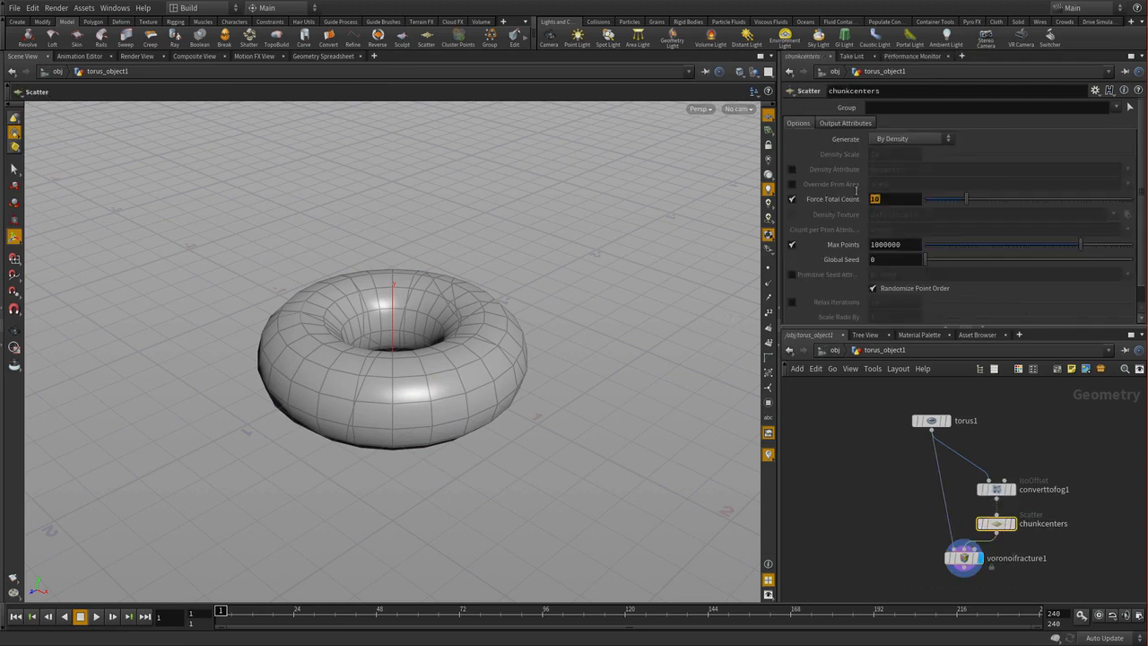
pyautogui.write('25')
pyautogui.press('Return')
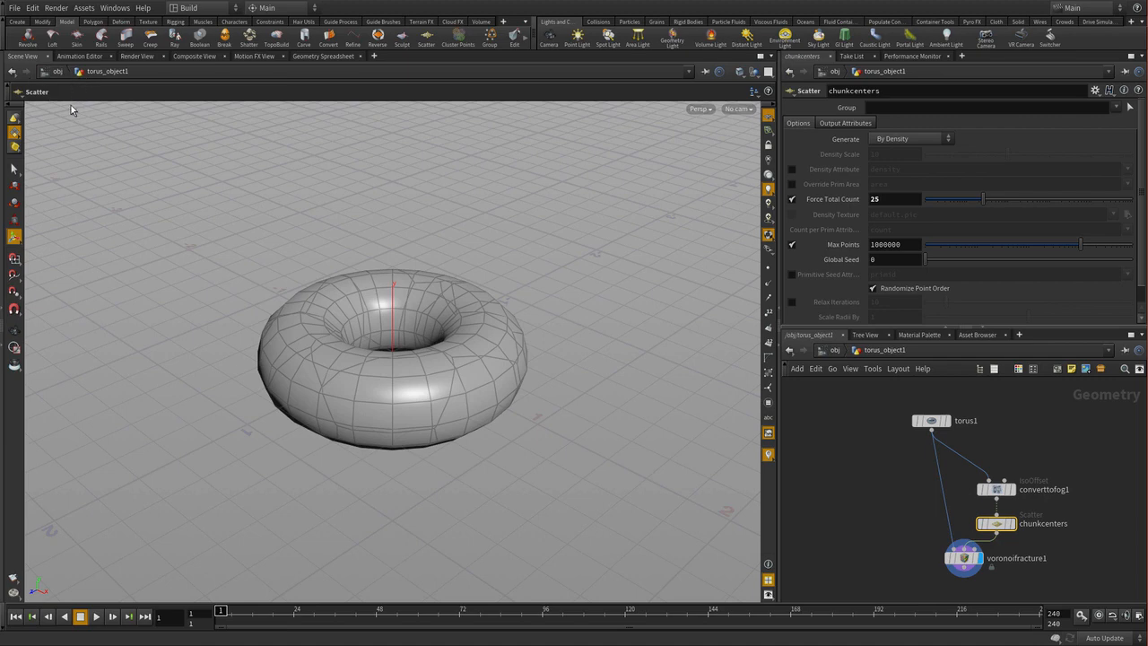
# At object level, raise the torus about 0.95 units in Y and rotate it to about 14.5, 12.8 and -19.6 degrees.
pyautogui.click(55, 73)
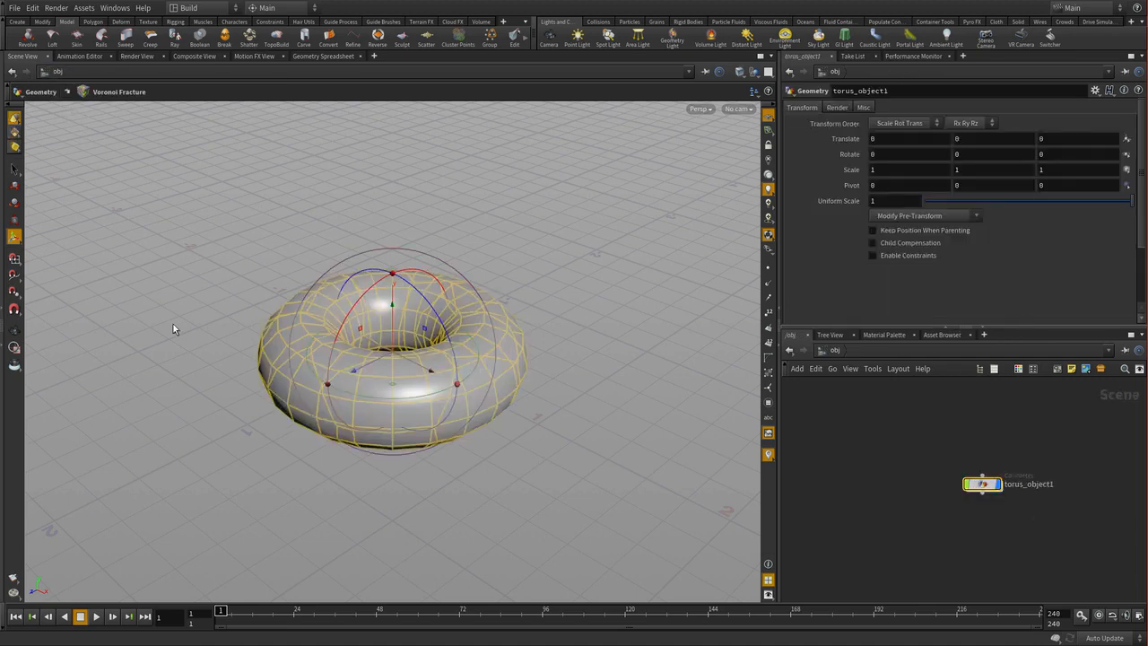
pyautogui.press('i')
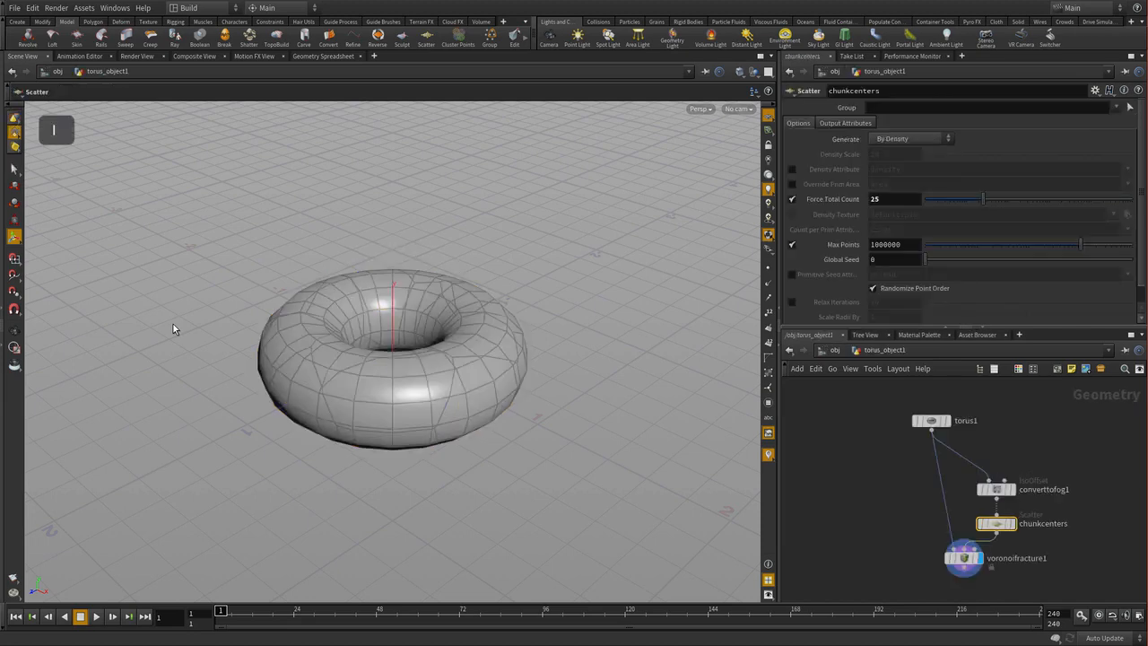
pyautogui.press('u')
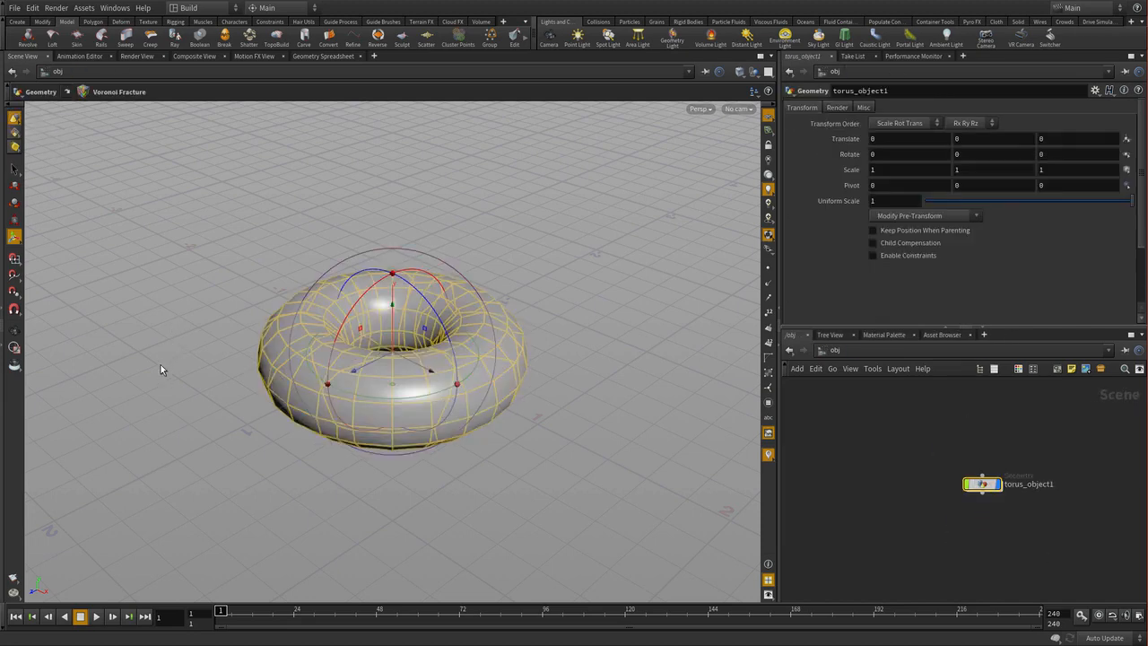
pyautogui.press('t')
pyautogui.moveTo(387, 320); pyautogui.dragTo(398, 205)
pyautogui.press('r')
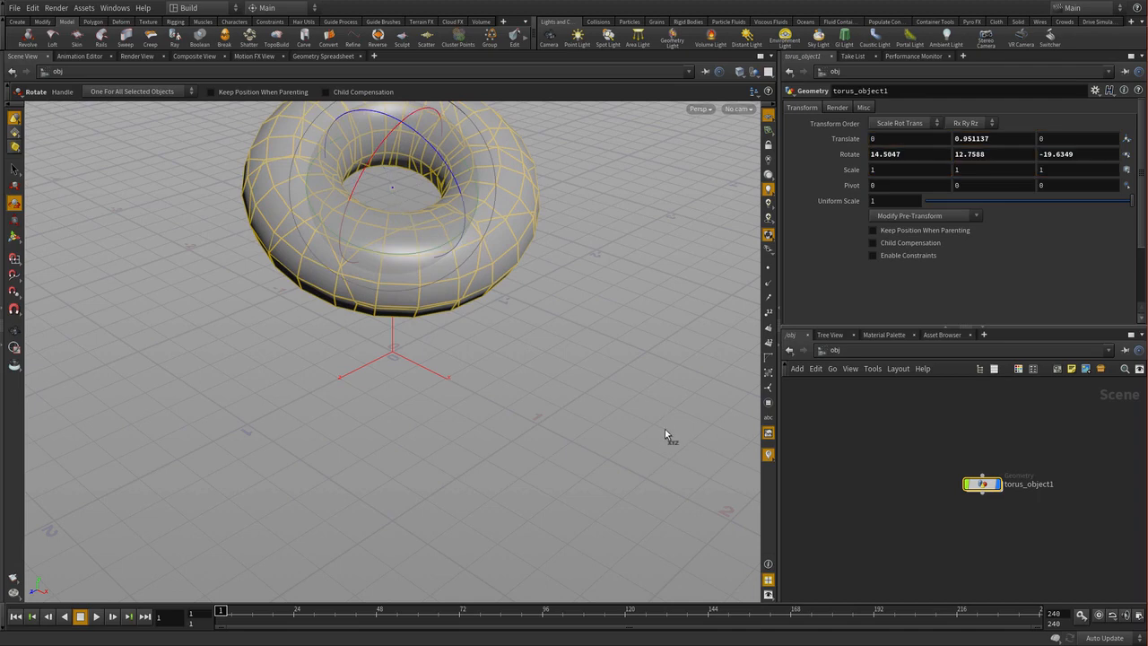
pyautogui.press('Escape')
pyautogui.scroll(-6, 523, 436)
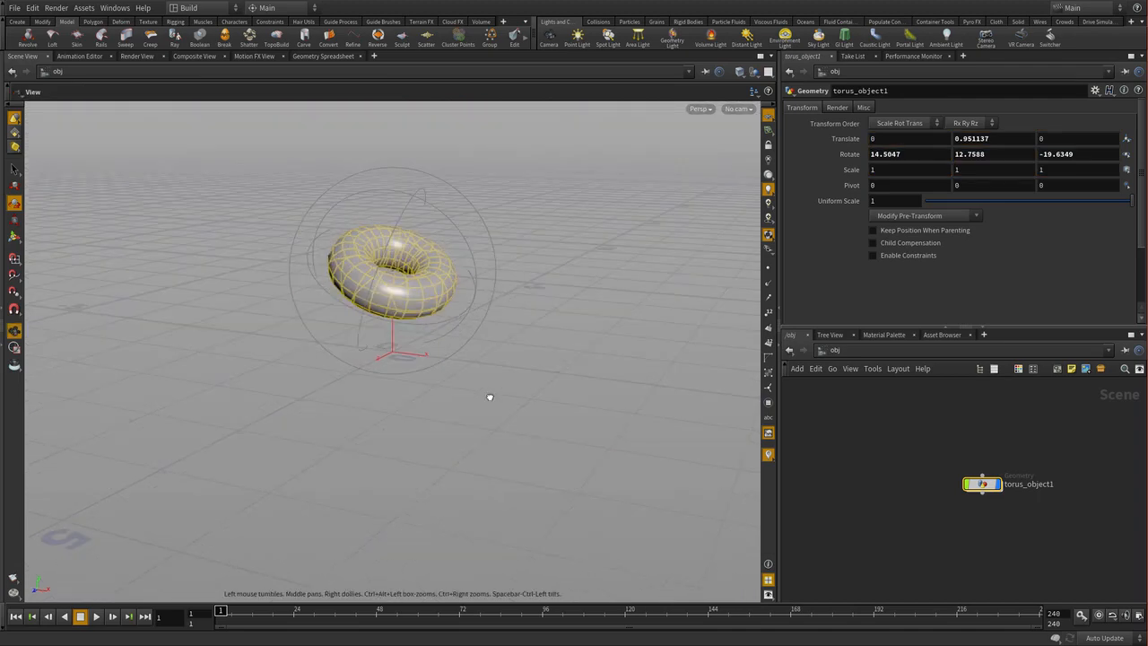
pyautogui.scroll(2, 490, 421)
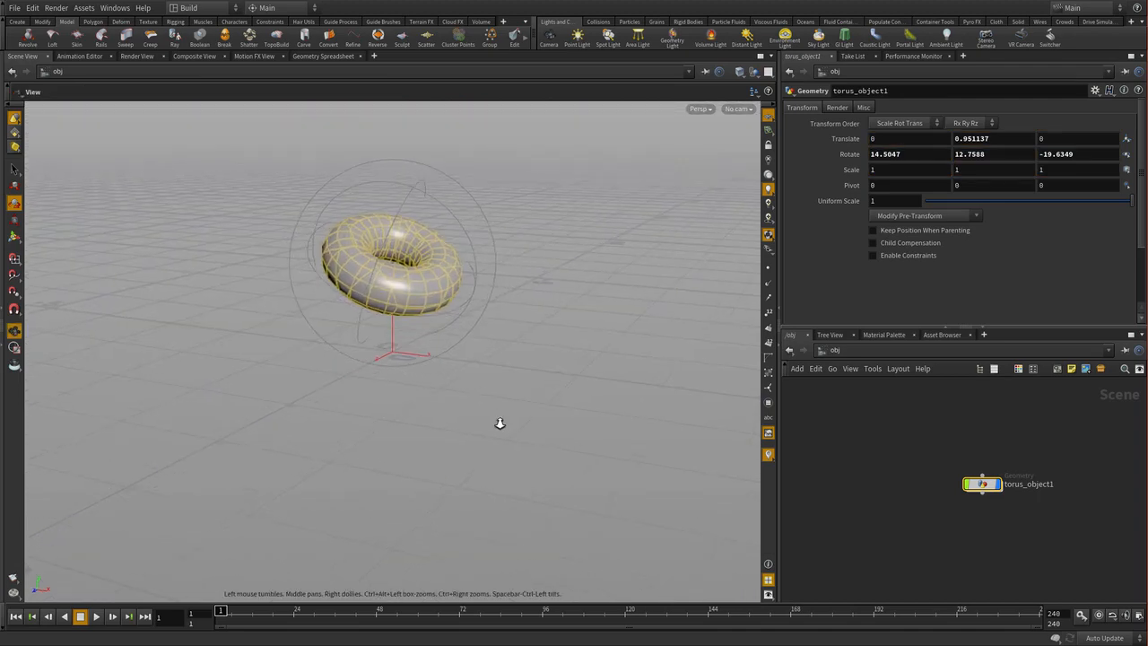
pyautogui.press('r')
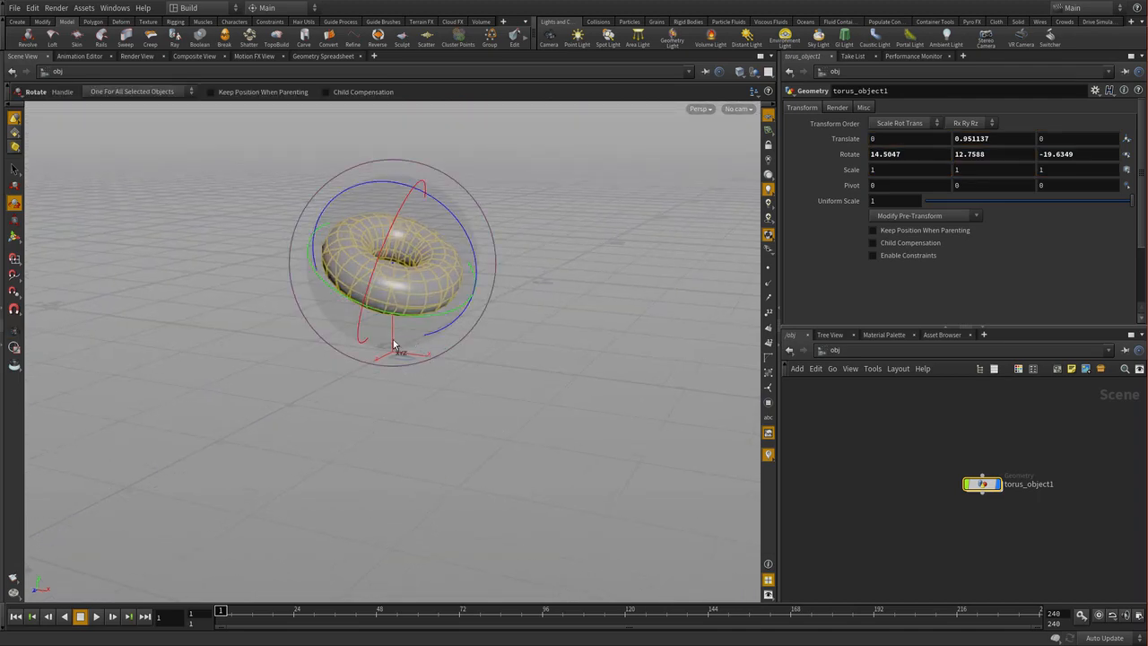
pyautogui.press('s')
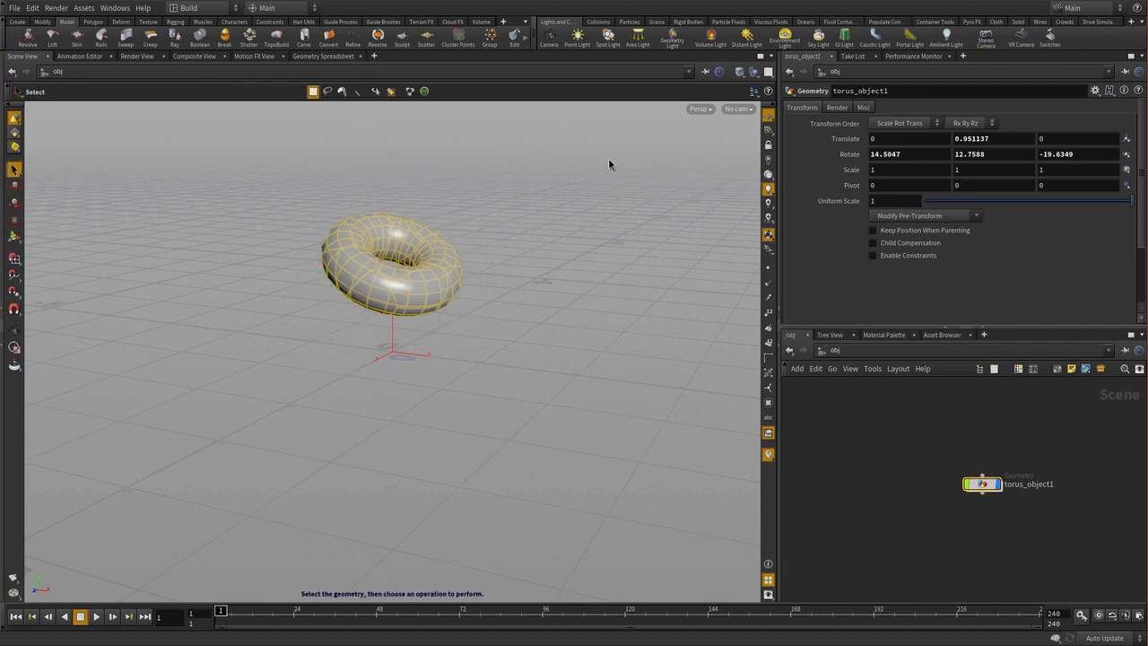
# Turn the fractured torus into a glued rigid body object and add a ground plane for collisions.
pyautogui.click(687, 22)
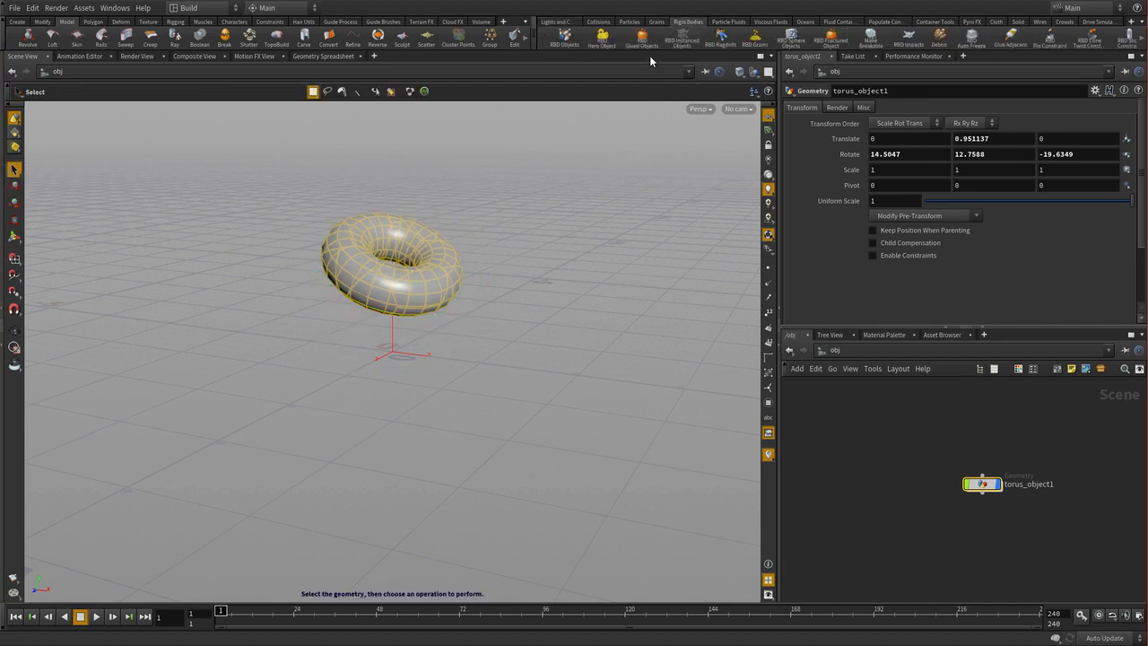
pyautogui.click(645, 38)
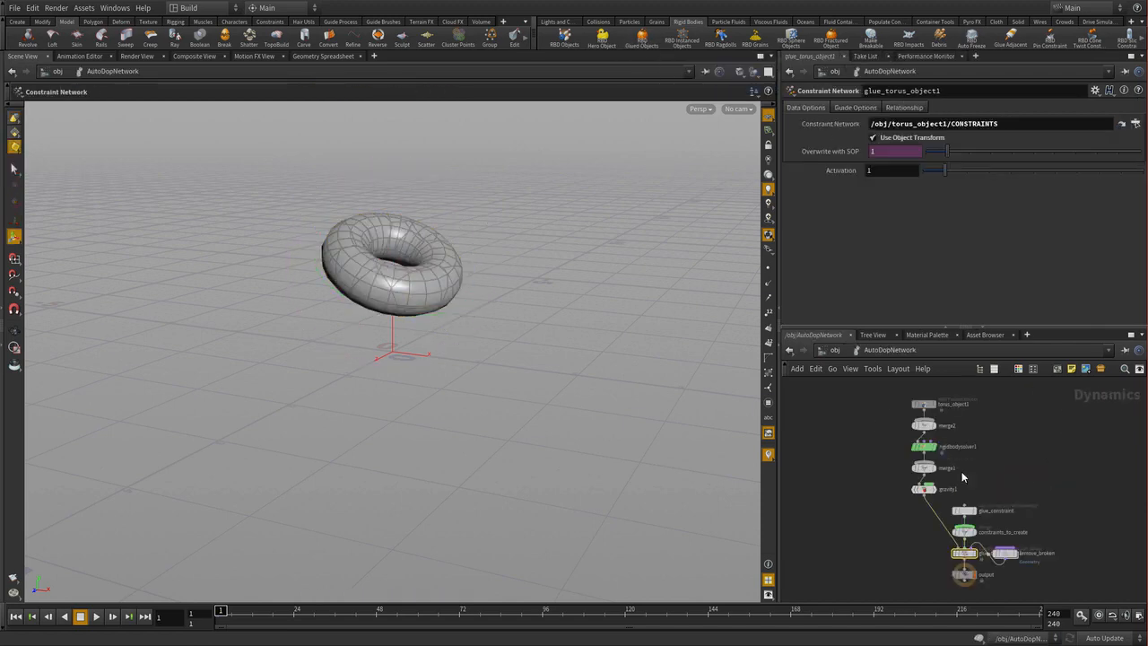
pyautogui.click(603, 22)
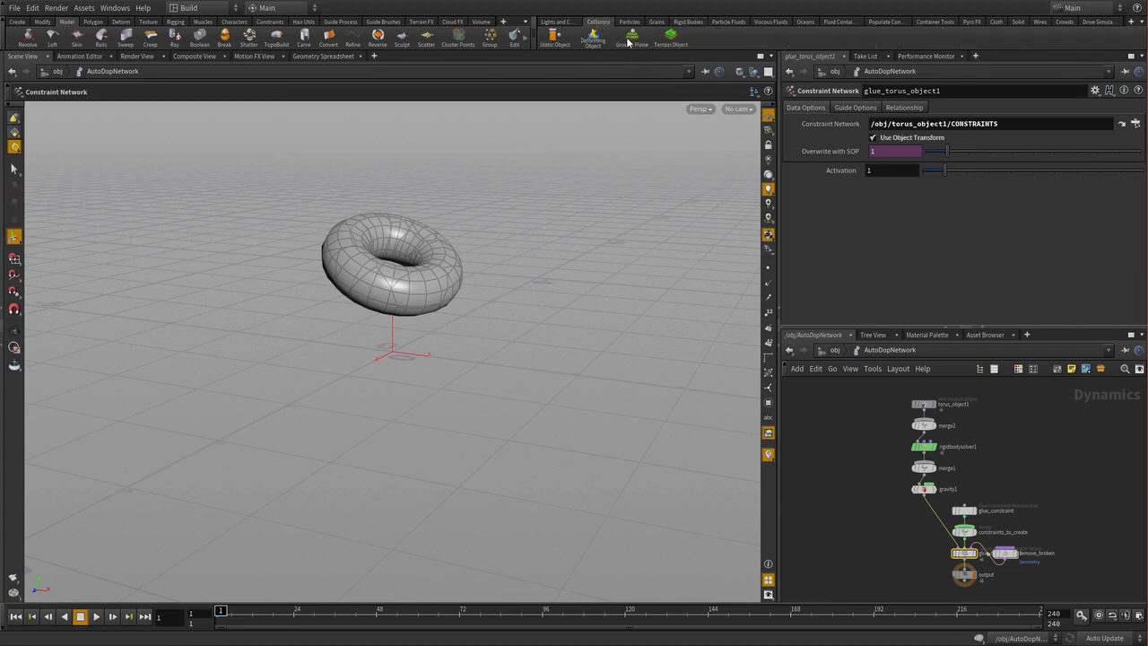
pyautogui.click(632, 38)
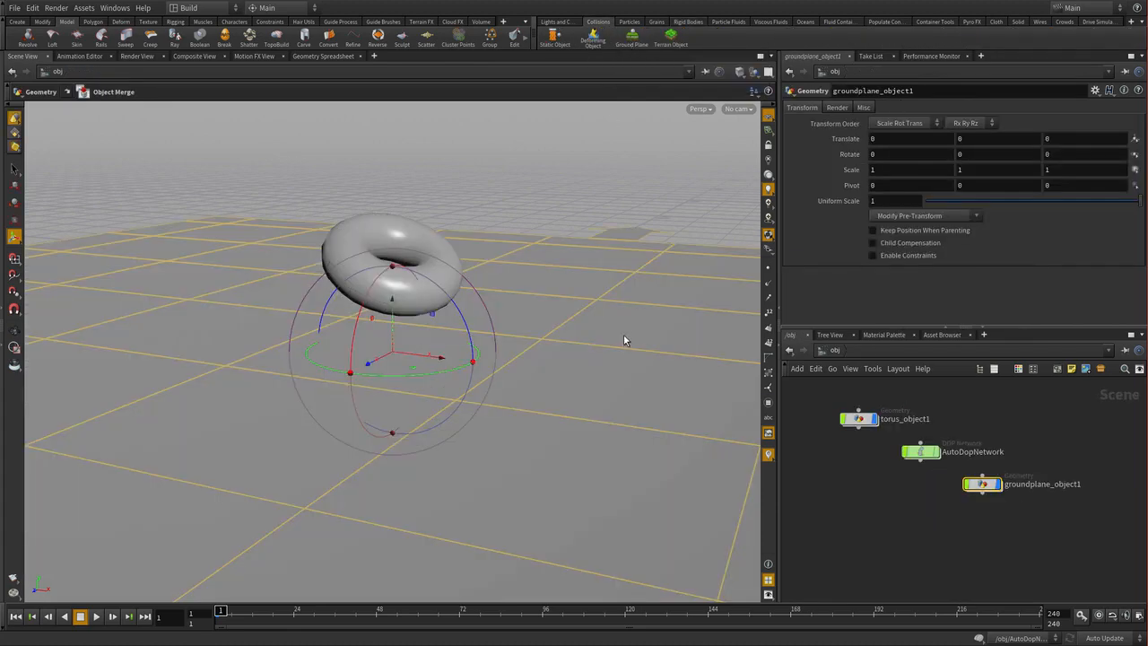
# Hide the ground plane object at scene level and frame the torus closer from a low viewing angle.
pyautogui.click(956, 470)
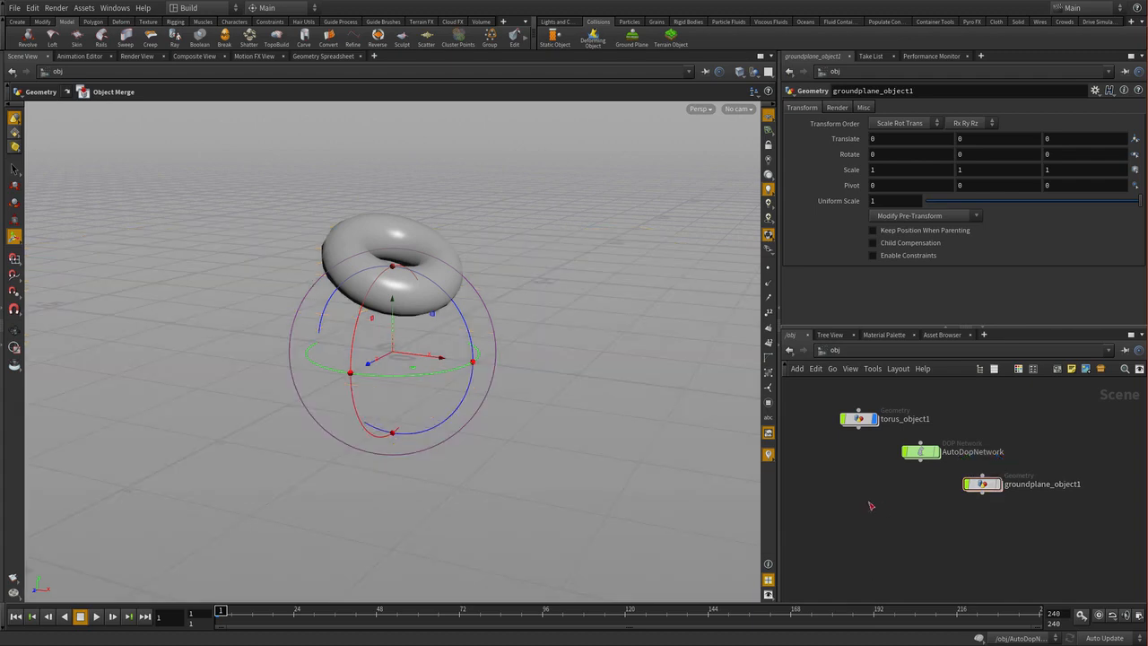
pyautogui.press('Escape')
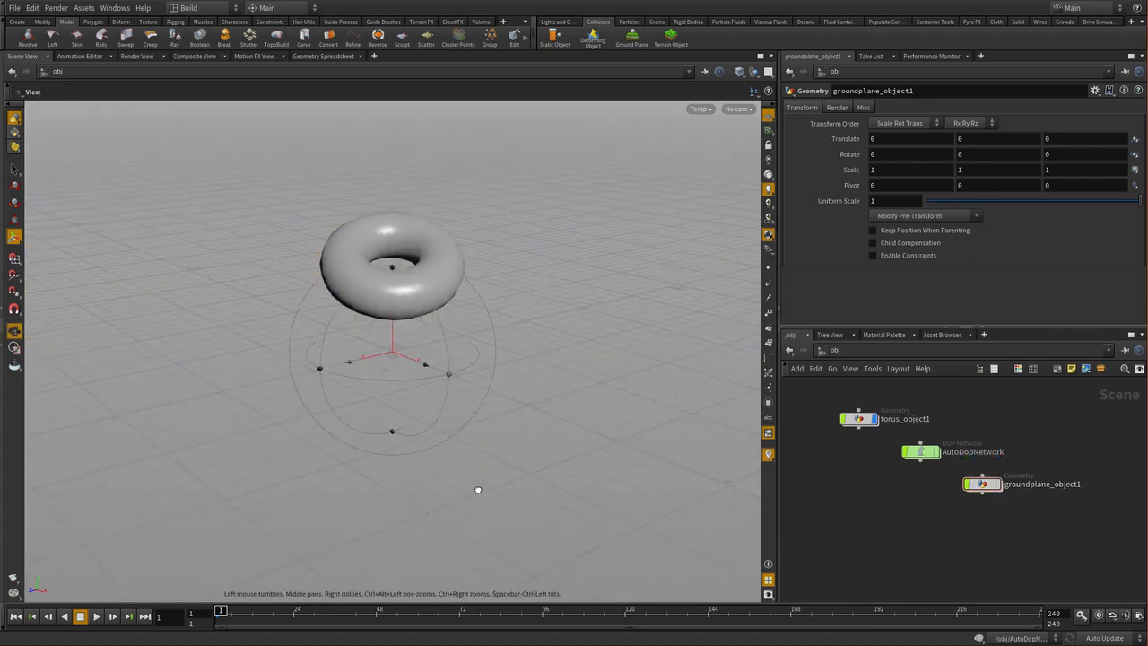
pyautogui.moveTo(479, 489); pyautogui.dragTo(604, 402, button='right')
pyautogui.moveTo(623, 361); pyautogui.dragTo(592, 457, button='middle')
pyautogui.moveTo(592, 458); pyautogui.dragTo(569, 445)
pyautogui.press('Return')
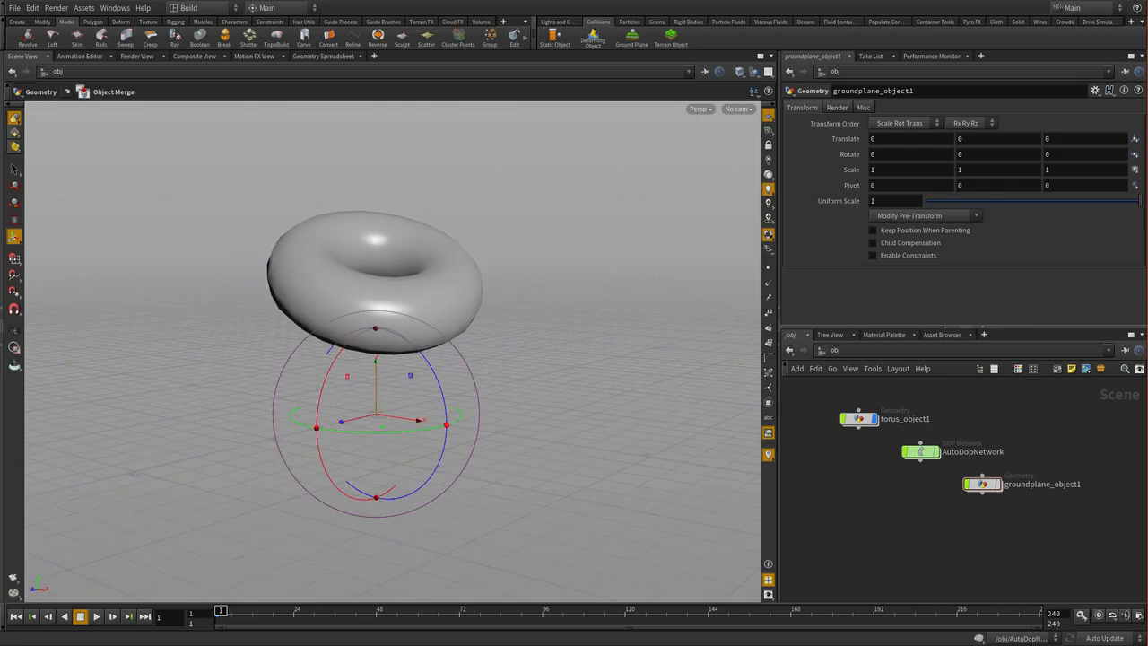
# Play the torus falling simulation twice from the first frame and rewind to frame 1.
pyautogui.click(96, 616)
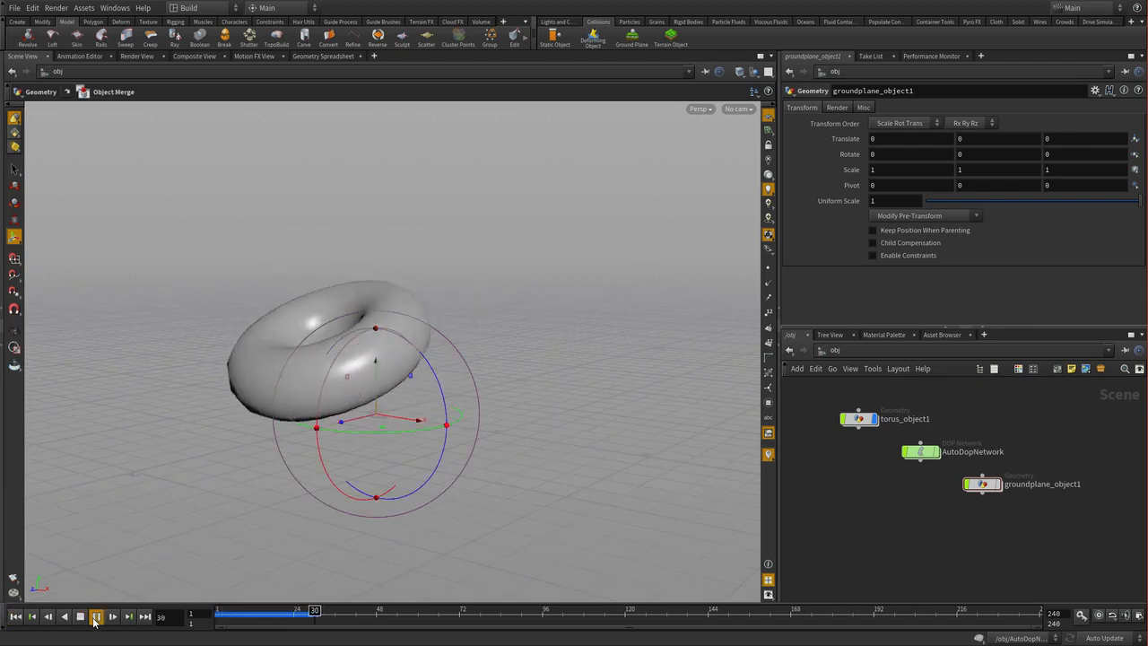
pyautogui.click(79, 617)
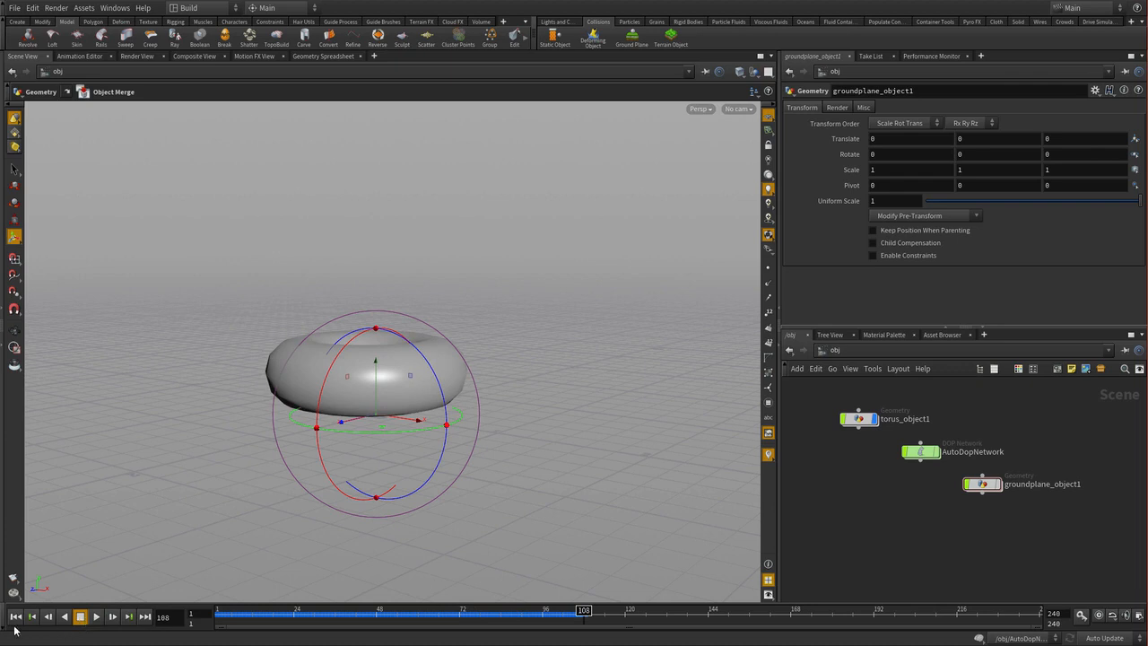
pyautogui.click(16, 616)
pyautogui.click(96, 617)
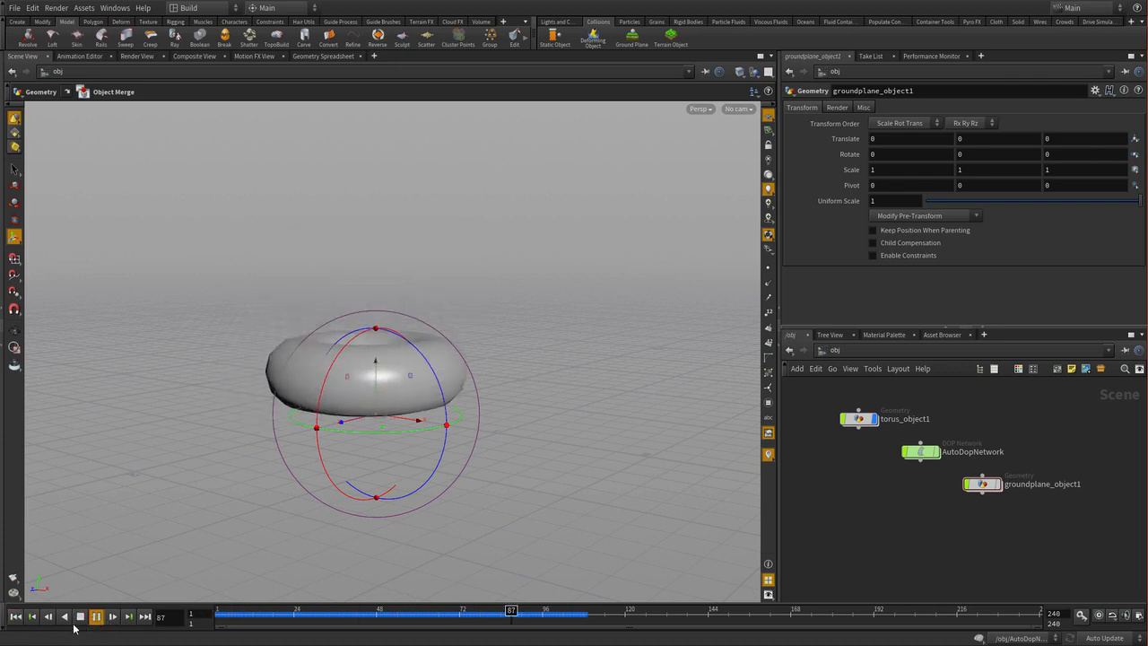
pyautogui.click(17, 616)
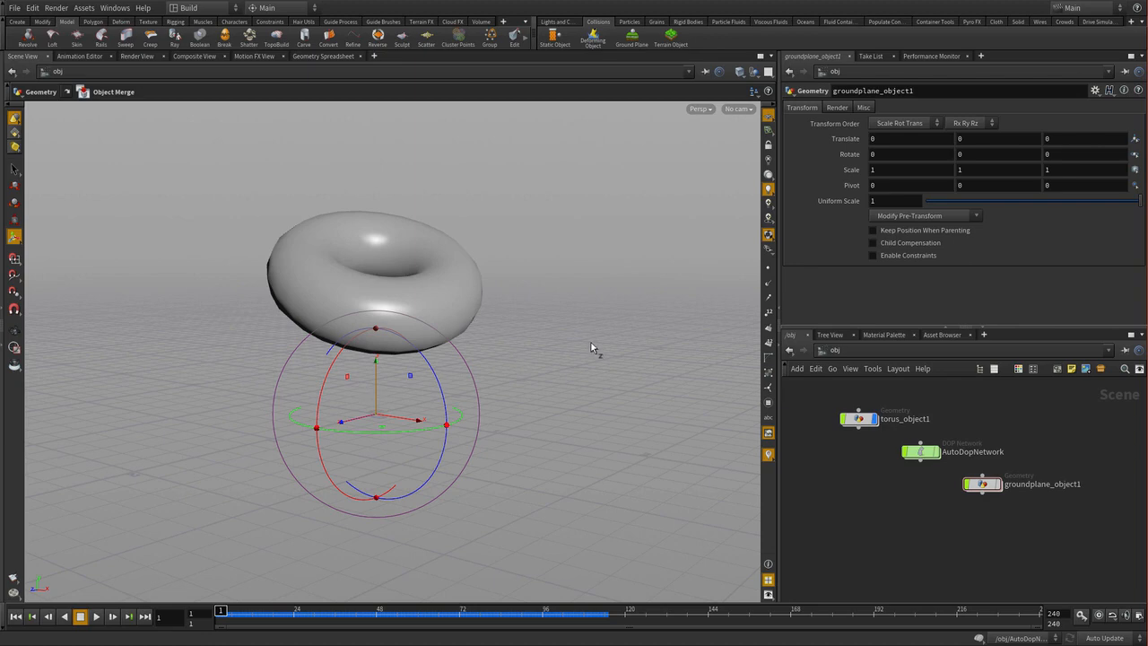
# Inspect the AutoDopNetwork, return to object level, and jump from the torus to its affecting dynamics solver, rigidbodysolver1.
pyautogui.doubleClick(924, 453)
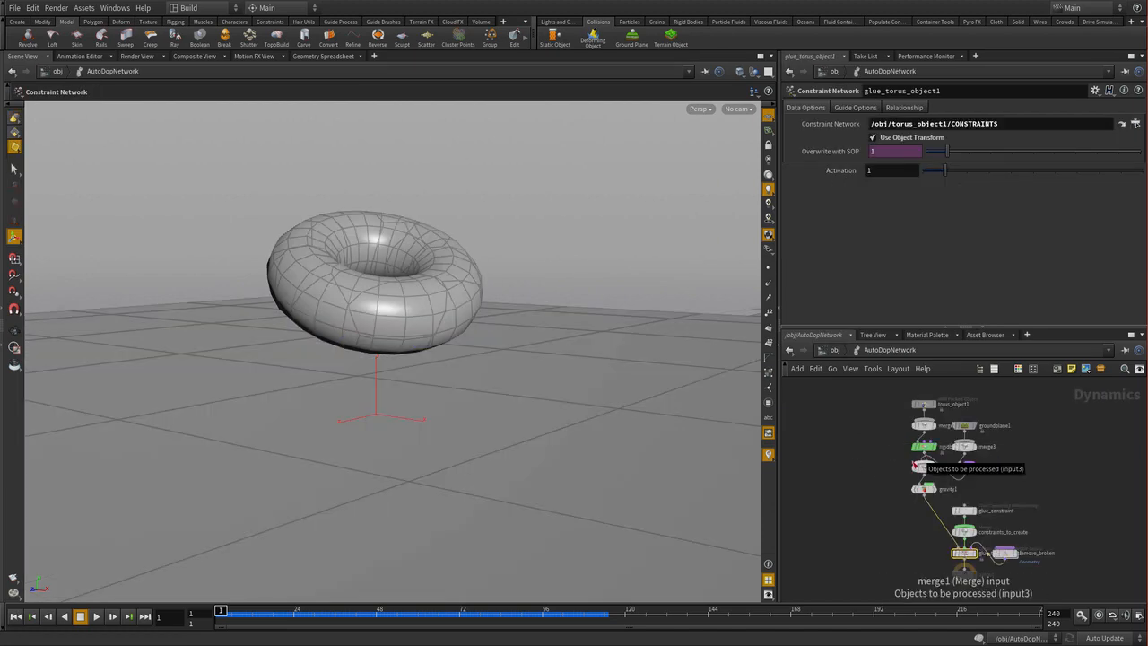
pyautogui.click(833, 350)
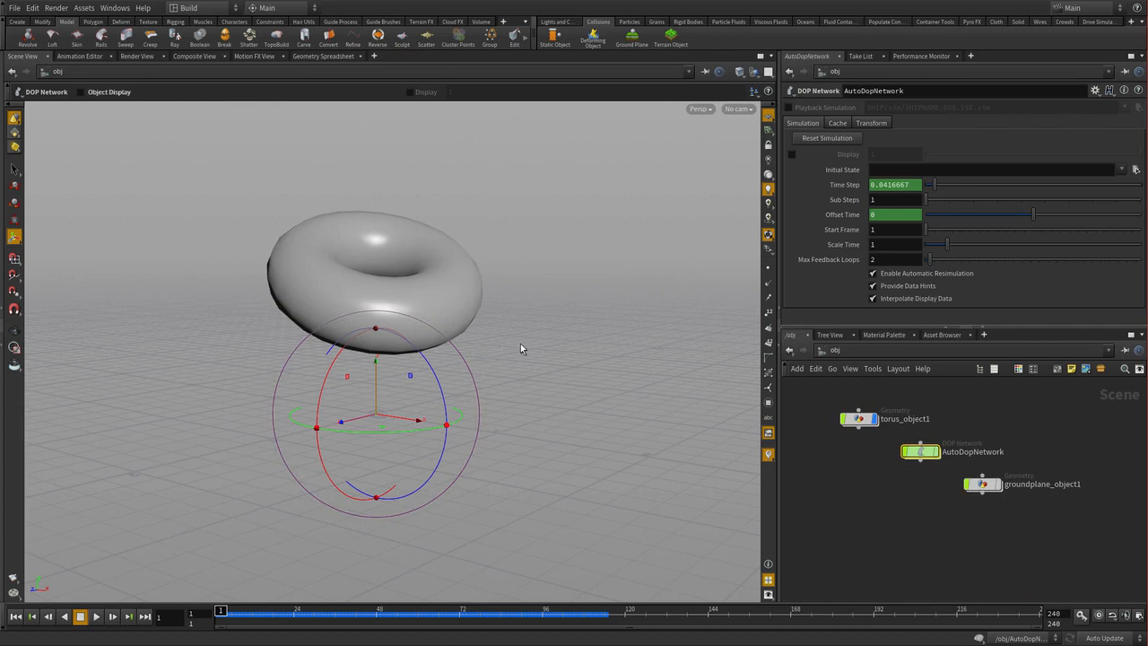
pyautogui.rightClick(418, 289)
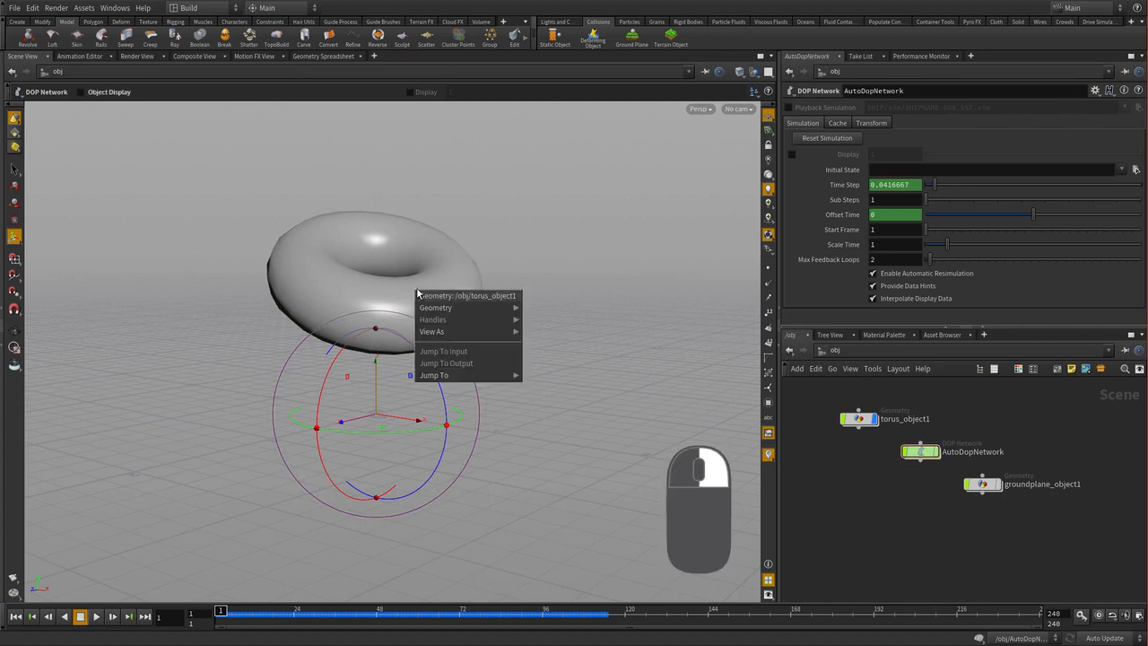
pyautogui.moveTo(464, 379)
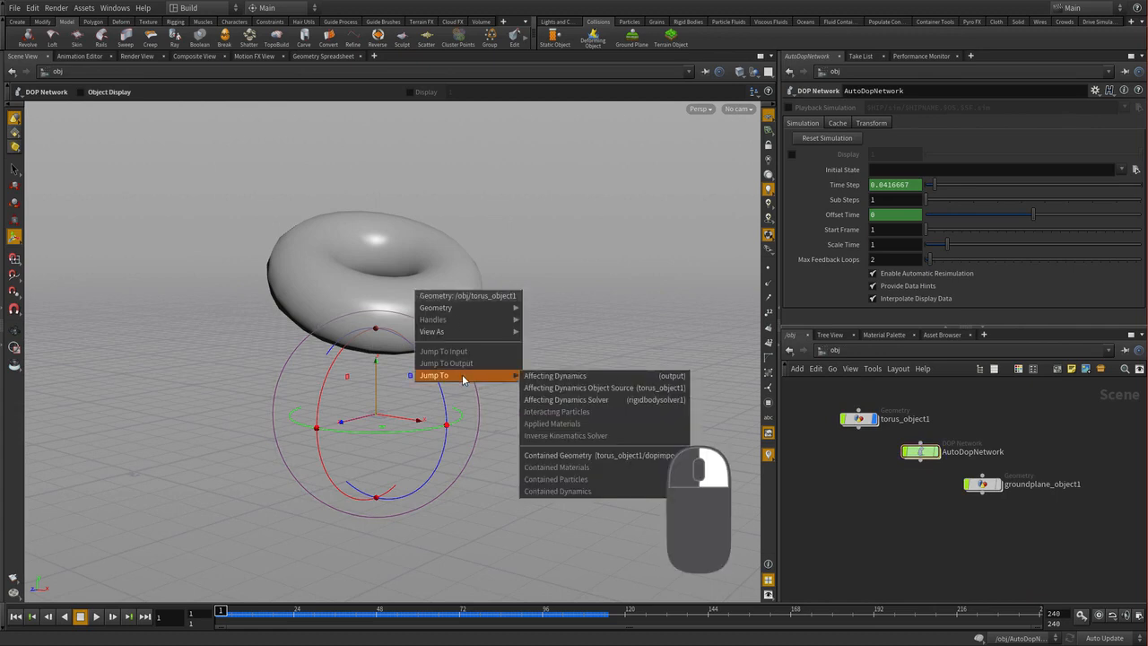
pyautogui.click(559, 400)
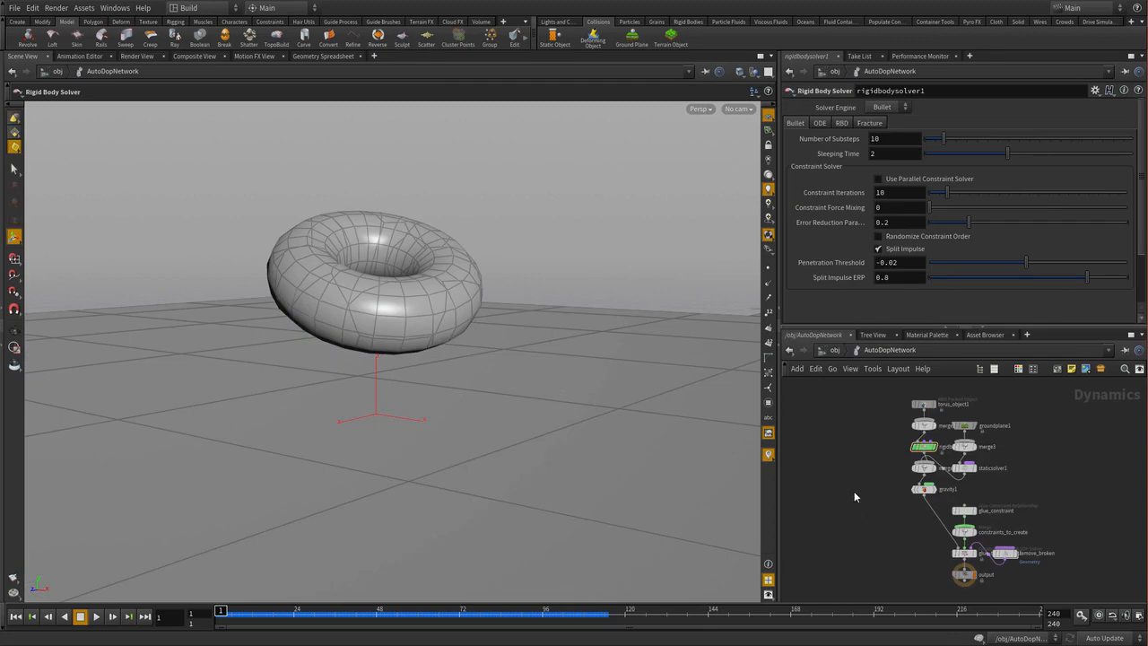
# Show the glue_constraint node's parameters, play the simulation inside the DOP network, and rewind to frame 1.
pyautogui.click(967, 511)
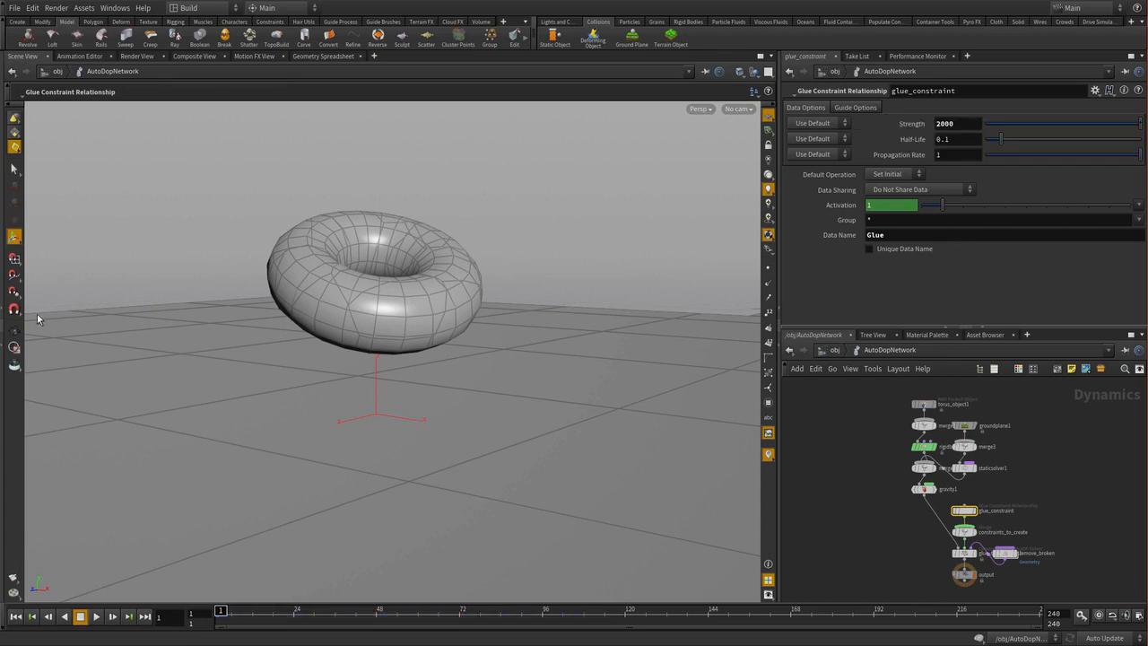
pyautogui.click(96, 616)
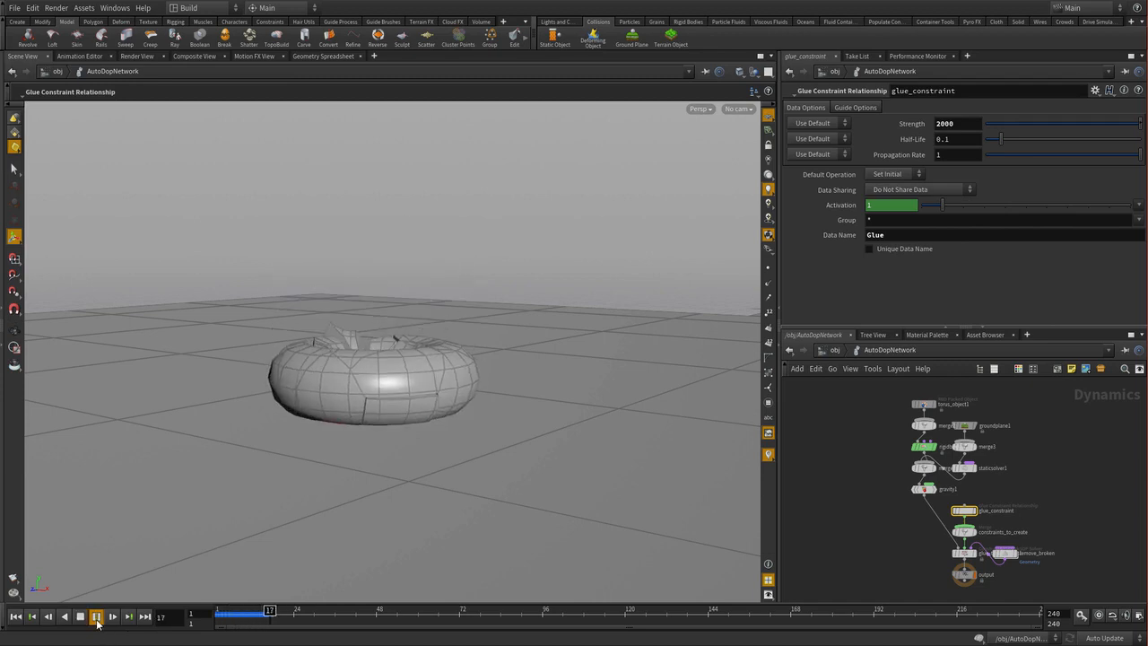
pyautogui.click(81, 617)
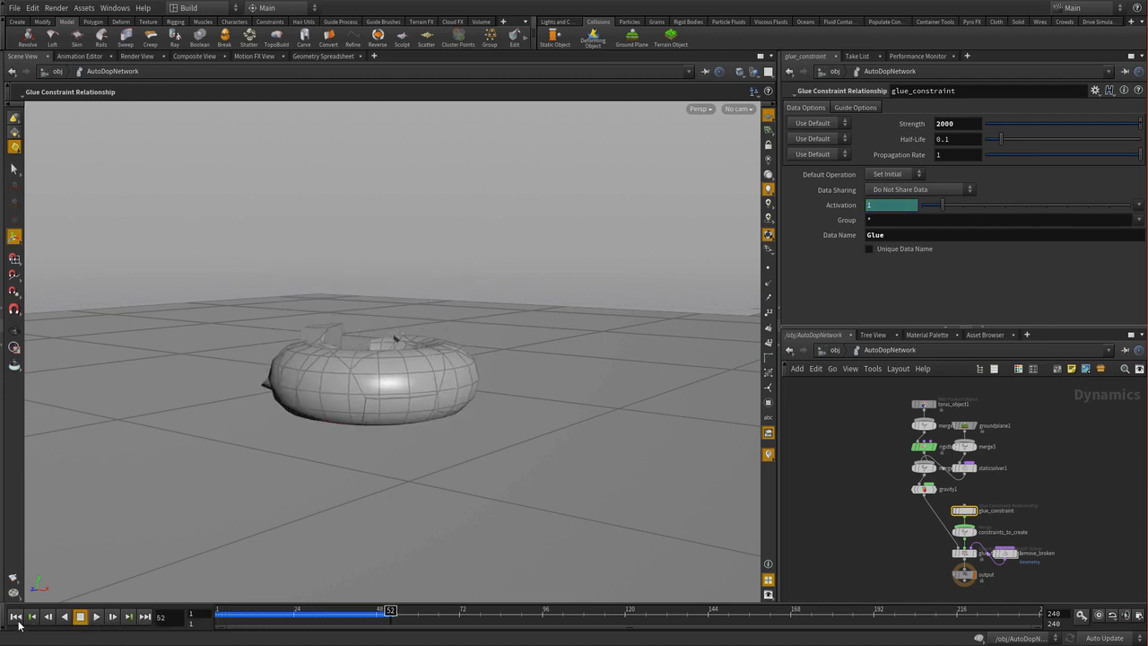
pyautogui.click(17, 618)
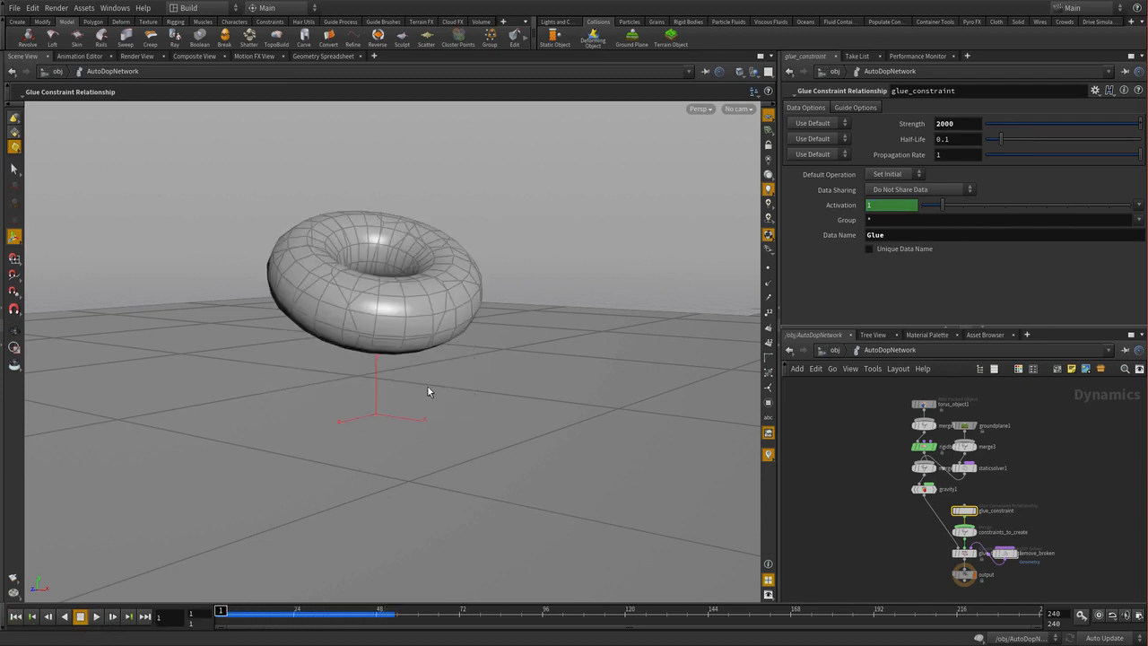
# At object level, move the torus higher above the ground to about 0.48, 2.09, 0.31 and frame it in view.
pyautogui.click(52, 73)
pyautogui.click(417, 293)
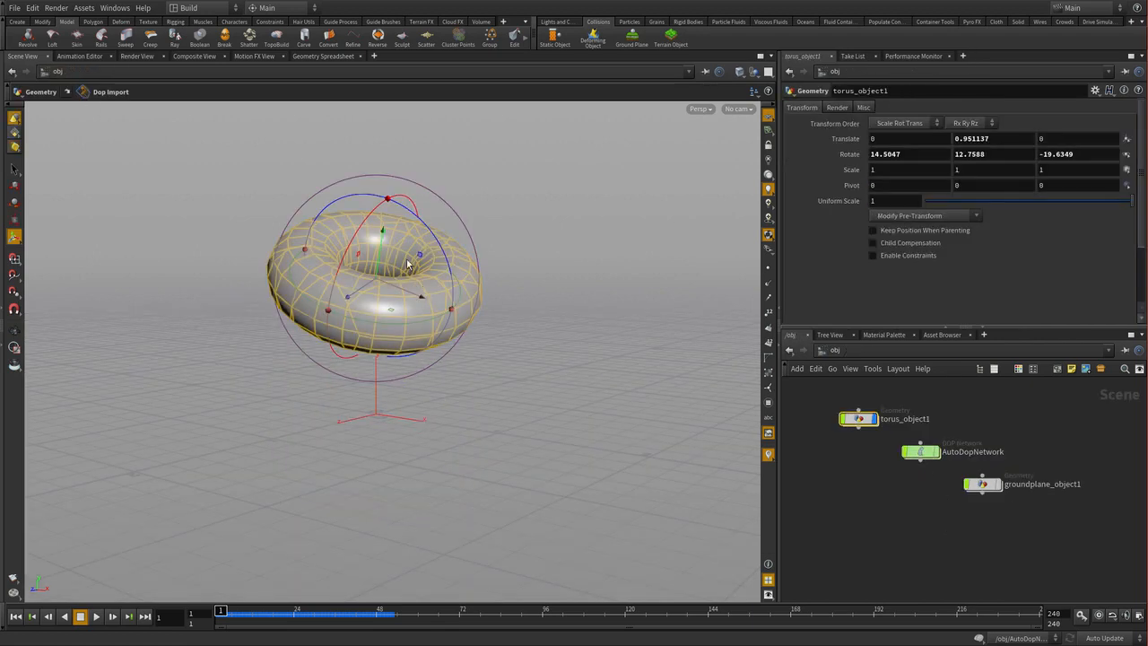
pyautogui.moveTo(386, 240); pyautogui.dragTo(537, 174)
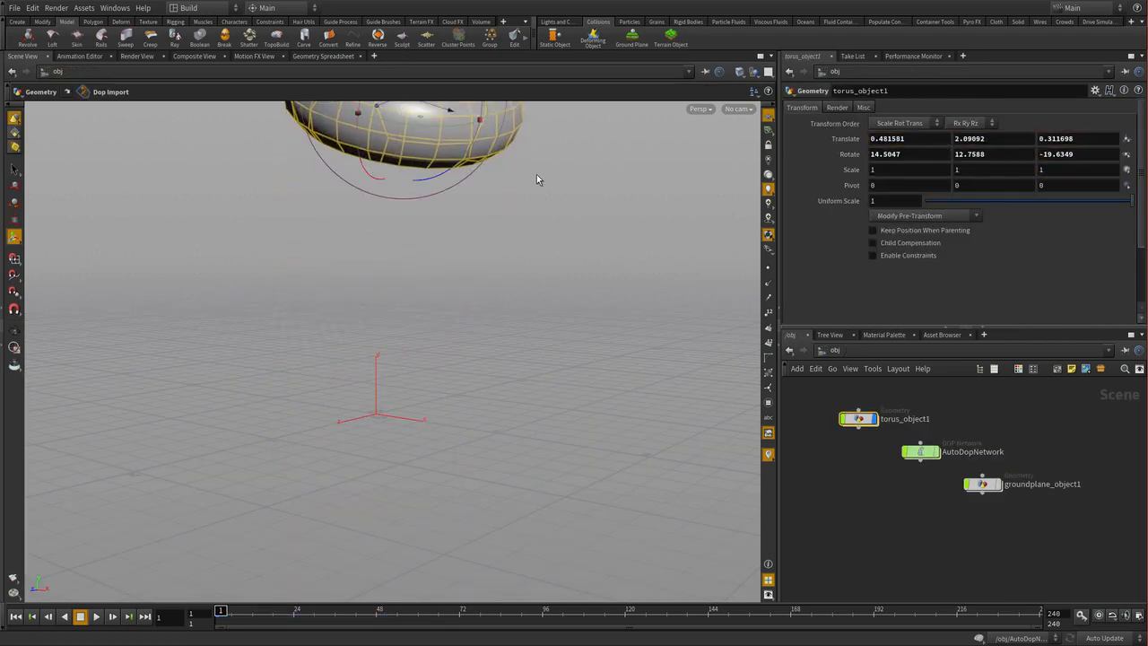
pyautogui.keyDown('alt'); pyautogui.moveTo(626, 303); pyautogui.dragTo(502, 320, button='right'); pyautogui.keyUp('alt')
pyautogui.keyDown('alt'); pyautogui.moveTo(502, 320); pyautogui.dragTo(418, 342); pyautogui.keyUp('alt')
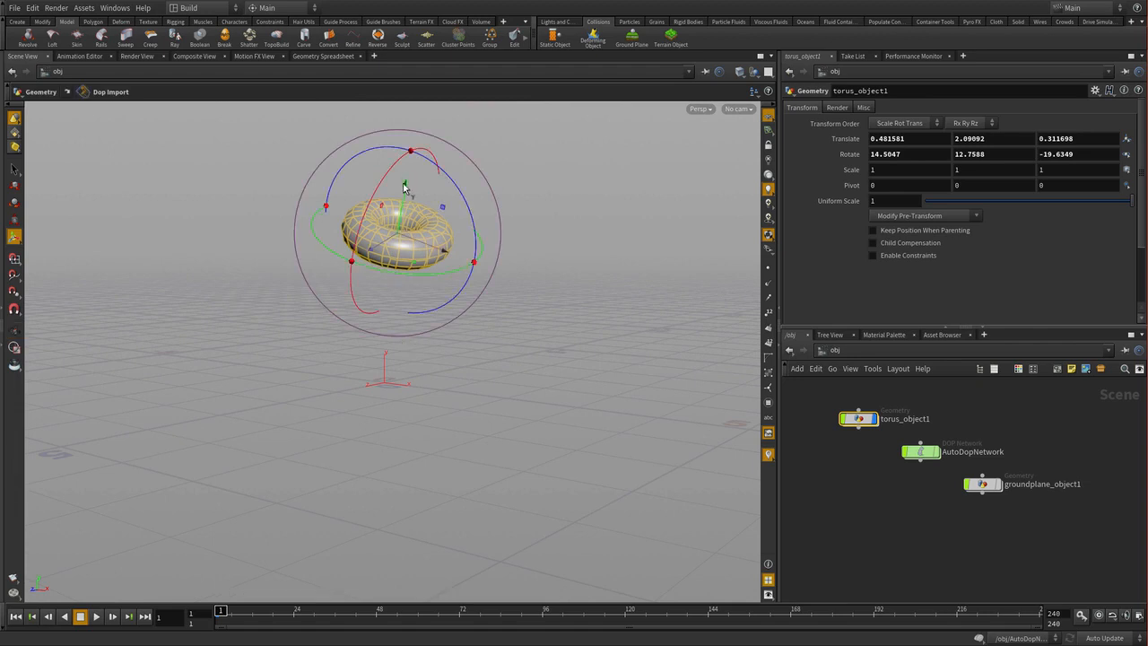
# Move the torus up to about 0.77, 2.77, 0.50, then play the fall simulation and rewind to frame 1.
pyautogui.moveTo(402, 199); pyautogui.dragTo(411, 143)
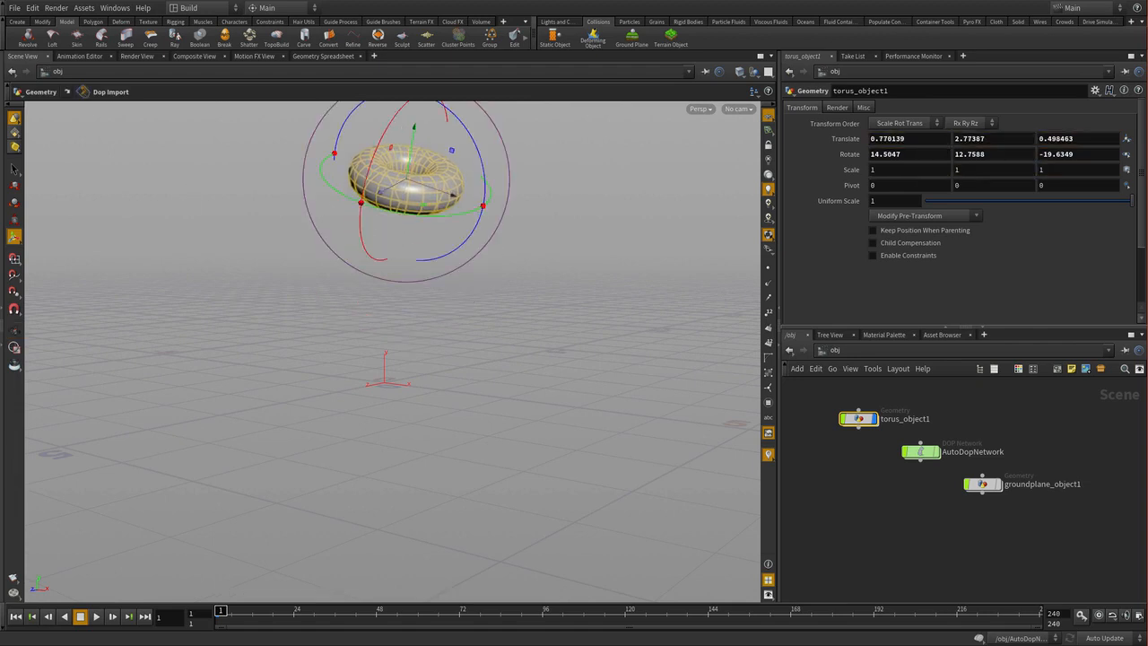
pyautogui.click(97, 616)
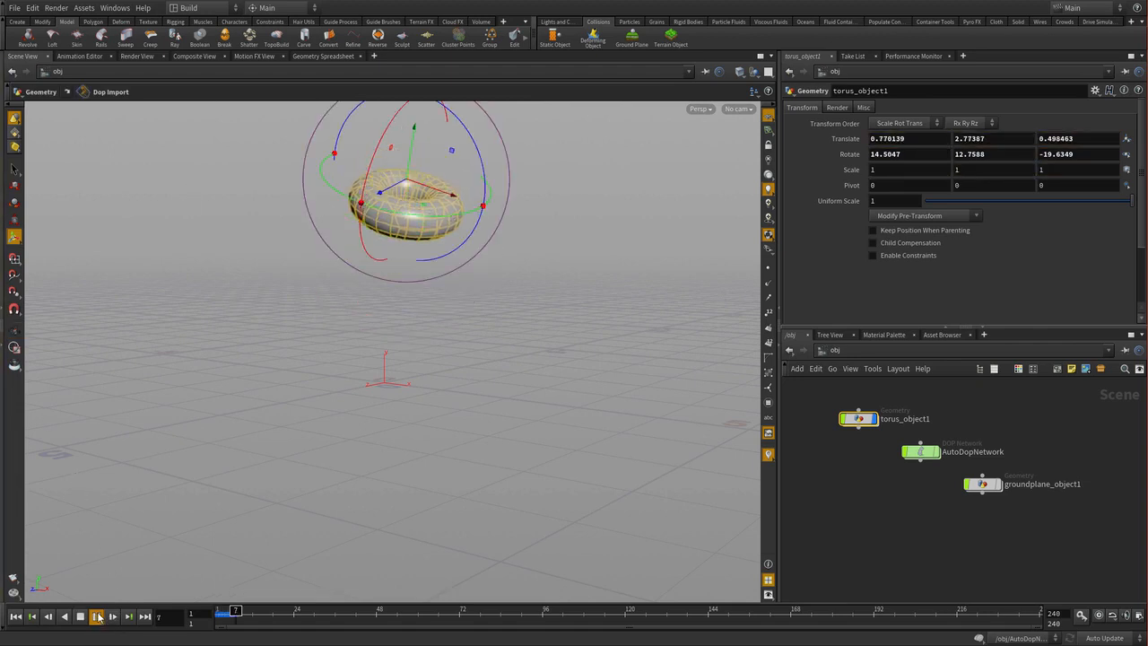
pyautogui.click(80, 617)
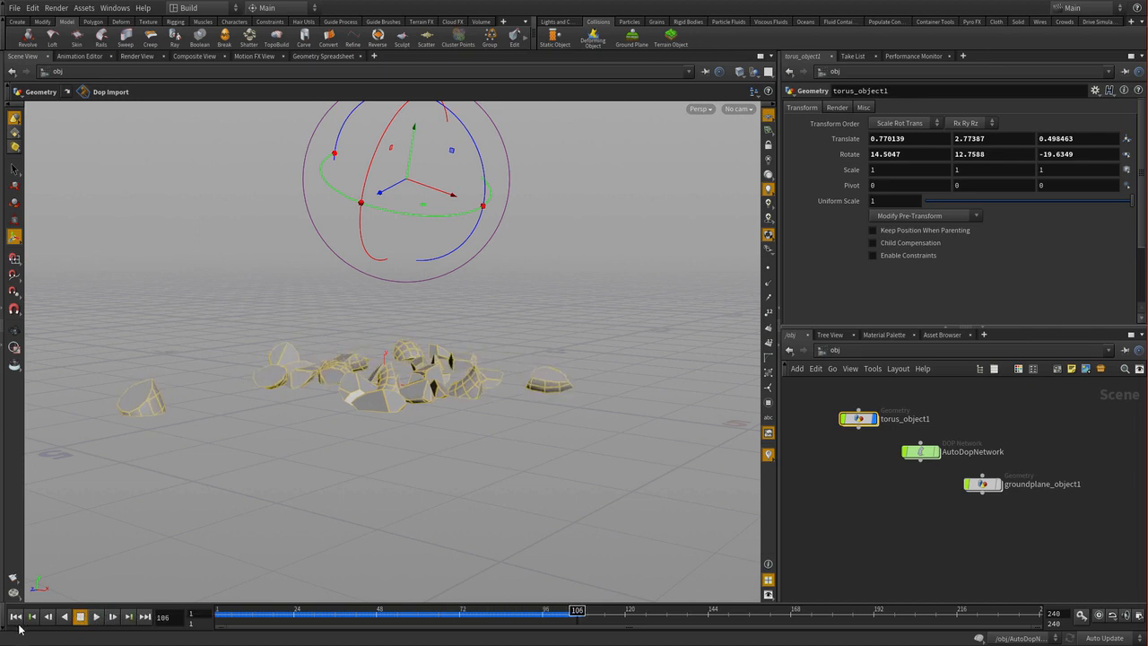
pyautogui.click(16, 616)
pyautogui.keyDown('alt'); pyautogui.moveTo(442, 308); pyautogui.dragTo(438, 325); pyautogui.keyUp('alt')
pyautogui.keyDown('alt'); pyautogui.moveTo(440, 366); pyautogui.dragTo(548, 279, button='right'); pyautogui.keyUp('alt')
pyautogui.keyDown('alt'); pyautogui.moveTo(548, 279); pyautogui.dragTo(477, 415, button='middle'); pyautogui.keyUp('alt')
pyautogui.keyDown('alt'); pyautogui.moveTo(476, 415); pyautogui.dragTo(487, 400); pyautogui.keyUp('alt')
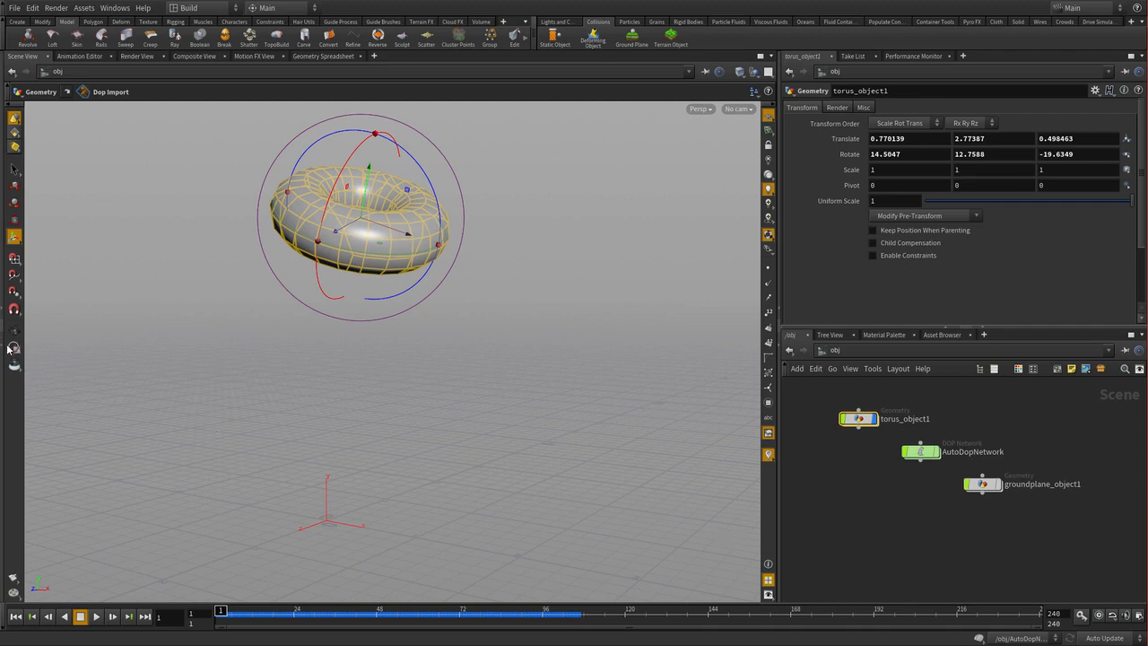
# Show the scene tree beside the viewport, expand obj, AutoDopNetwork and torus_object1, and select glue_constraint.
pyautogui.click(3, 309)
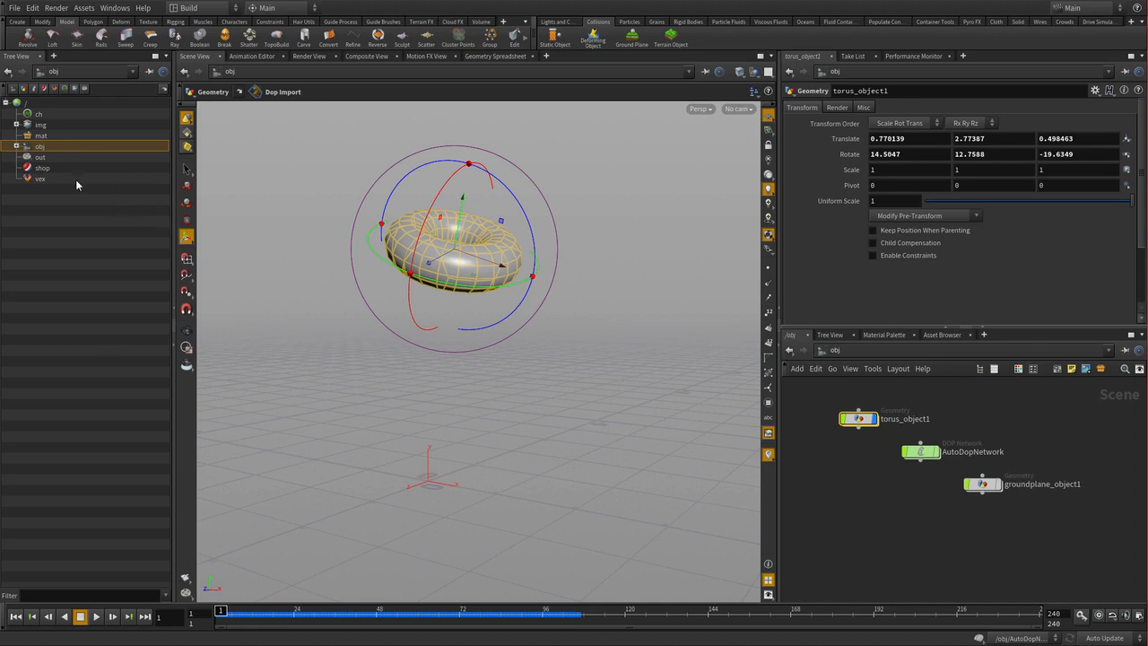
pyautogui.click(16, 146)
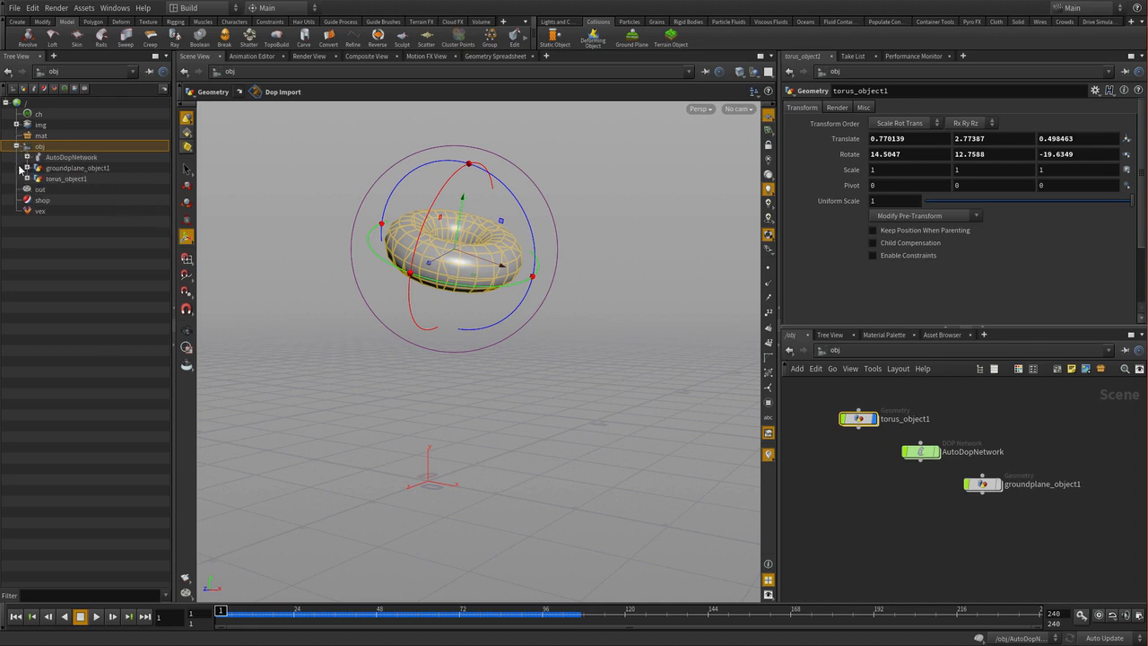
pyautogui.click(27, 157)
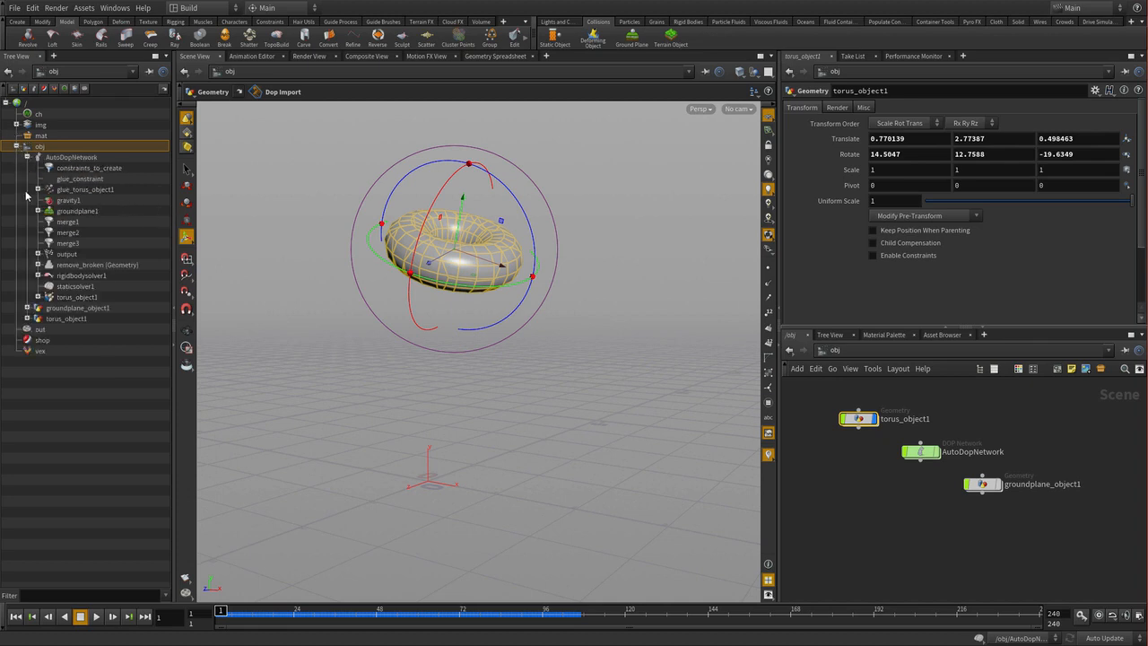
pyautogui.click(27, 319)
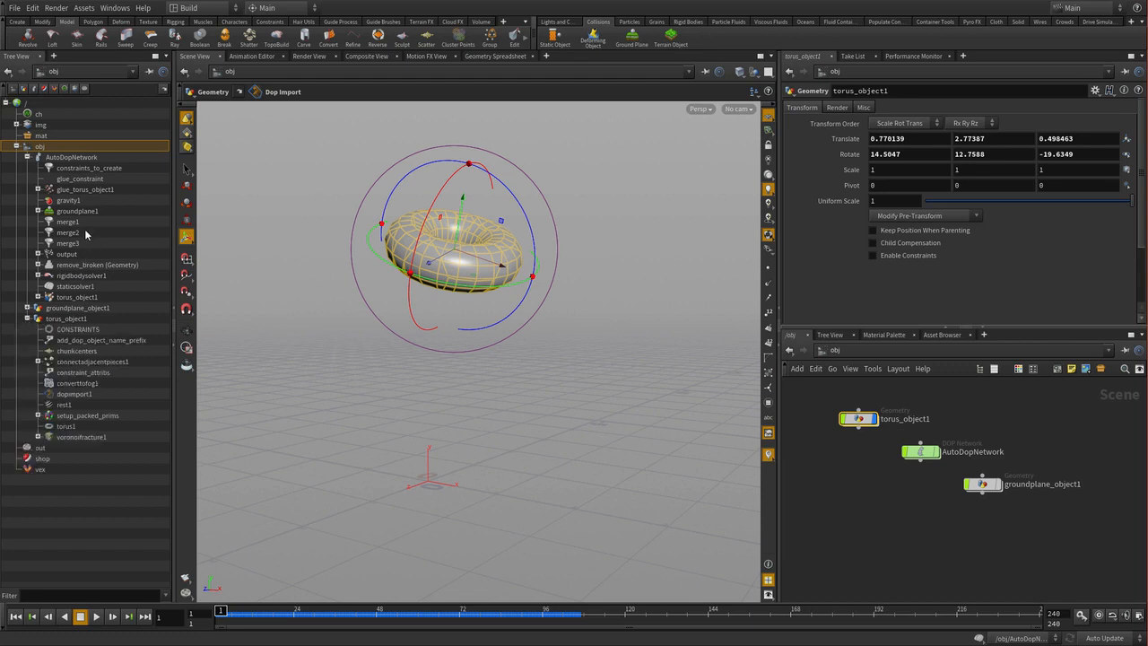
pyautogui.click(82, 178)
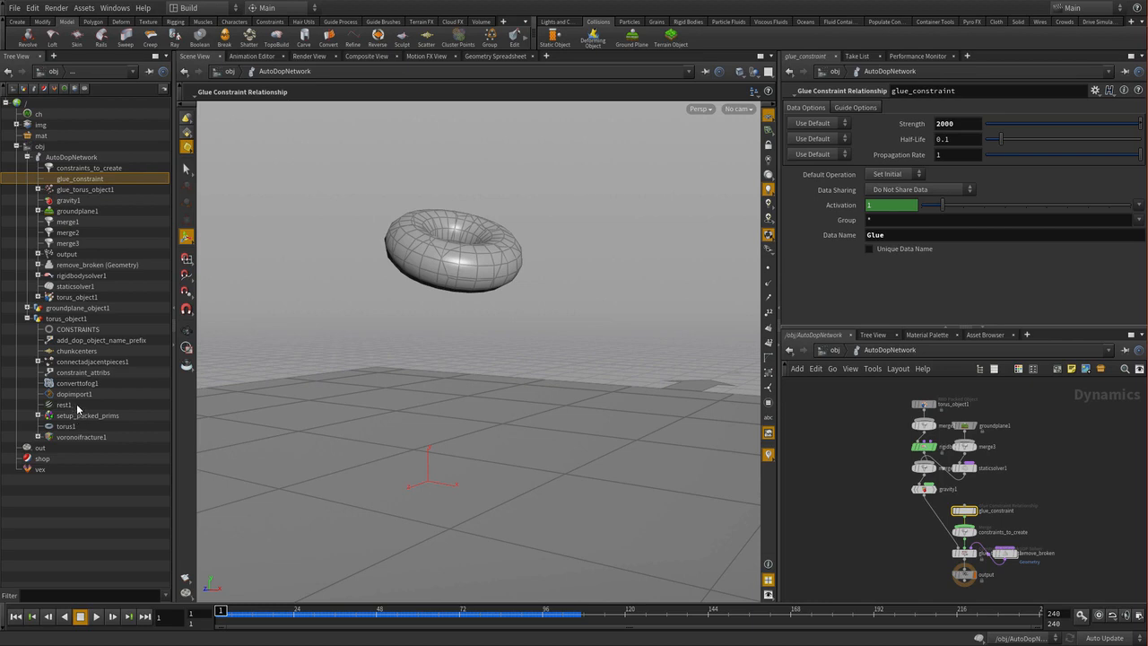
# Set the Force Total Count of torus_object1's chunkcenters scatter node to 55.
pyautogui.click(75, 352)
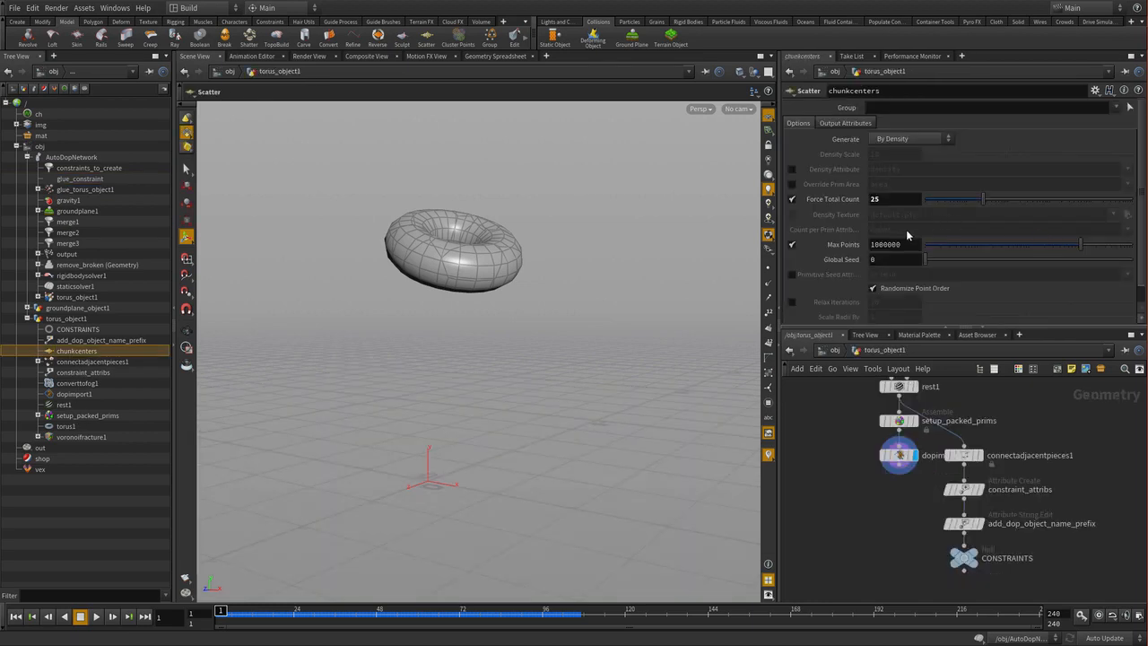
pyautogui.moveTo(882, 202); pyautogui.dragTo(860, 195)
pyautogui.write('55')
pyautogui.press('Return')
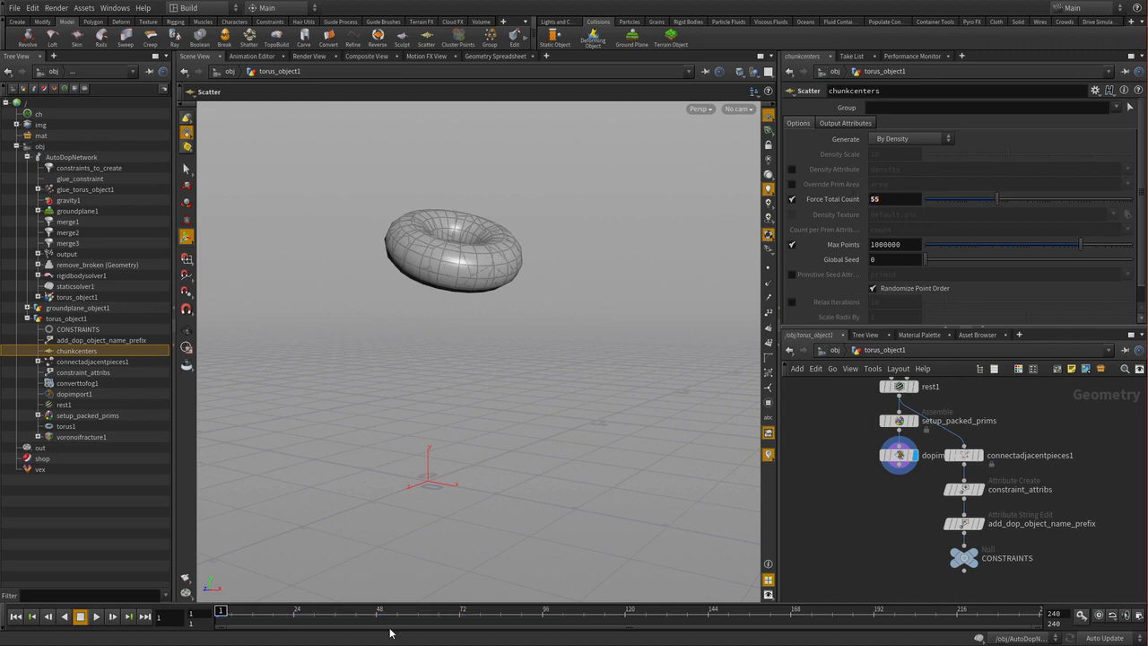
# Play the shatter simulation with the new chunk count and rewind to frame 1.
pyautogui.click(96, 616)
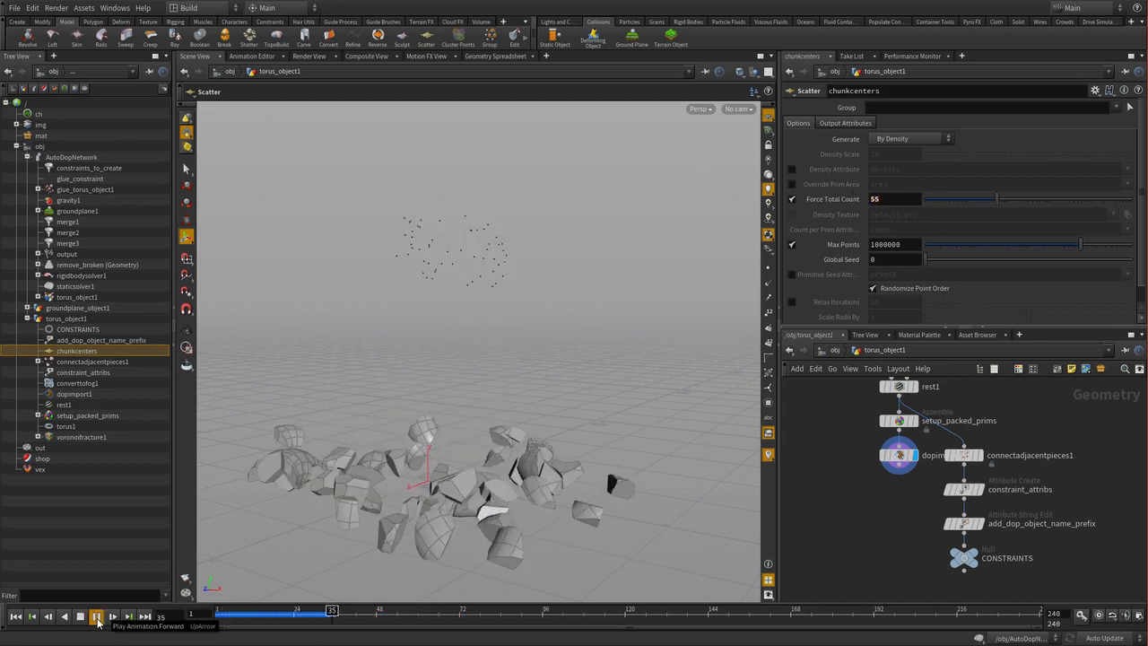
pyautogui.click(96, 616)
pyautogui.click(15, 616)
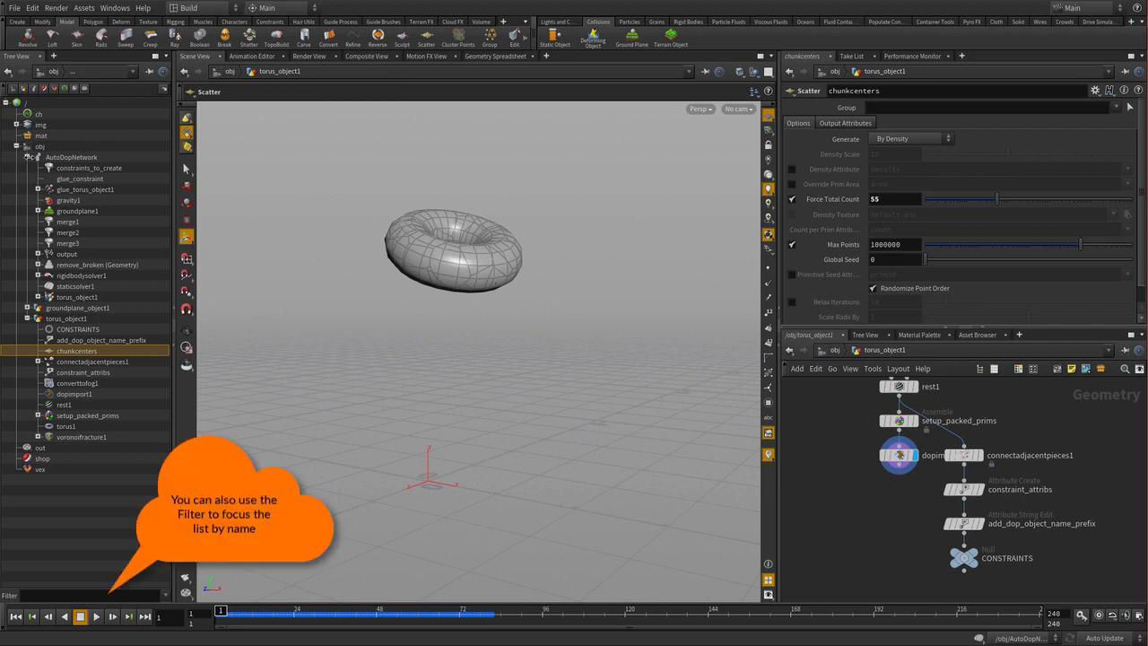
# Collapse the AutoDopNetwork and torus_object1 branches in the scene tree and hide the tree pane.
pyautogui.click(26, 157)
pyautogui.click(27, 178)
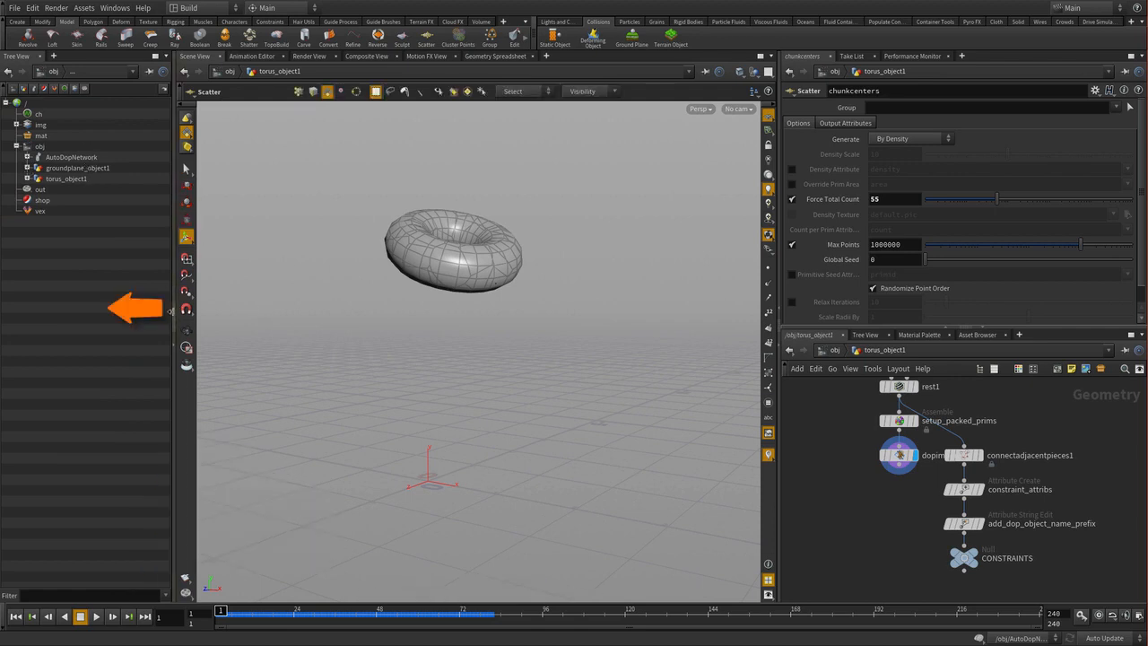
pyautogui.click(171, 311)
# View the torus's Jump To options without choosing one, and enter the AutoDopNetwork from object level.
pyautogui.rightClick(354, 239)
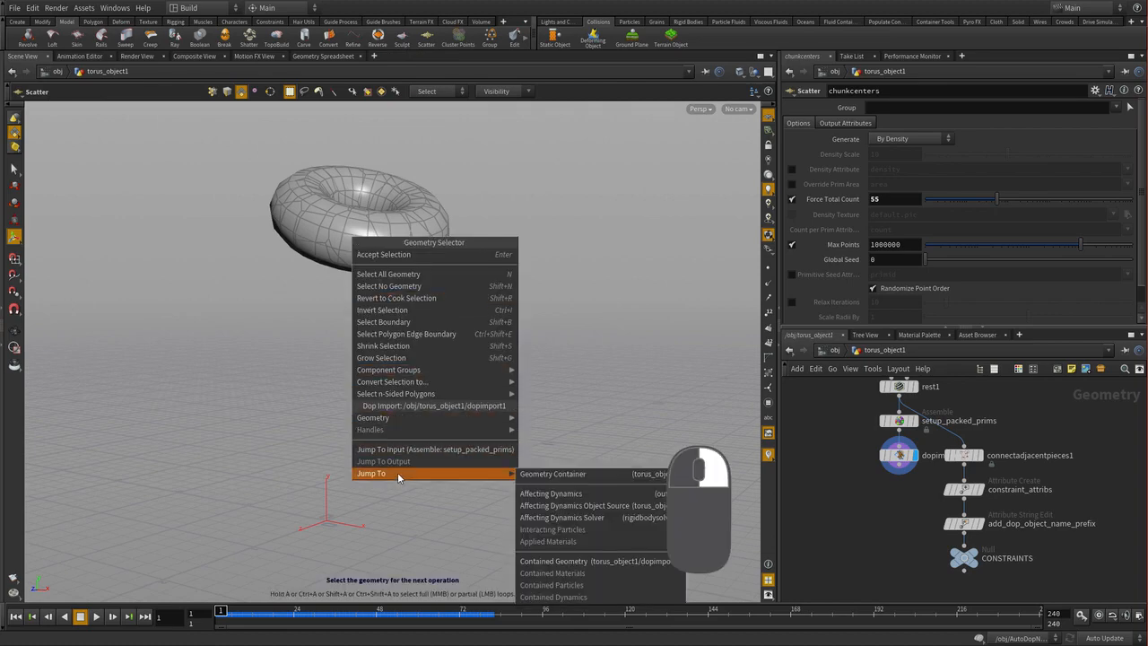
pyautogui.click(157, 352)
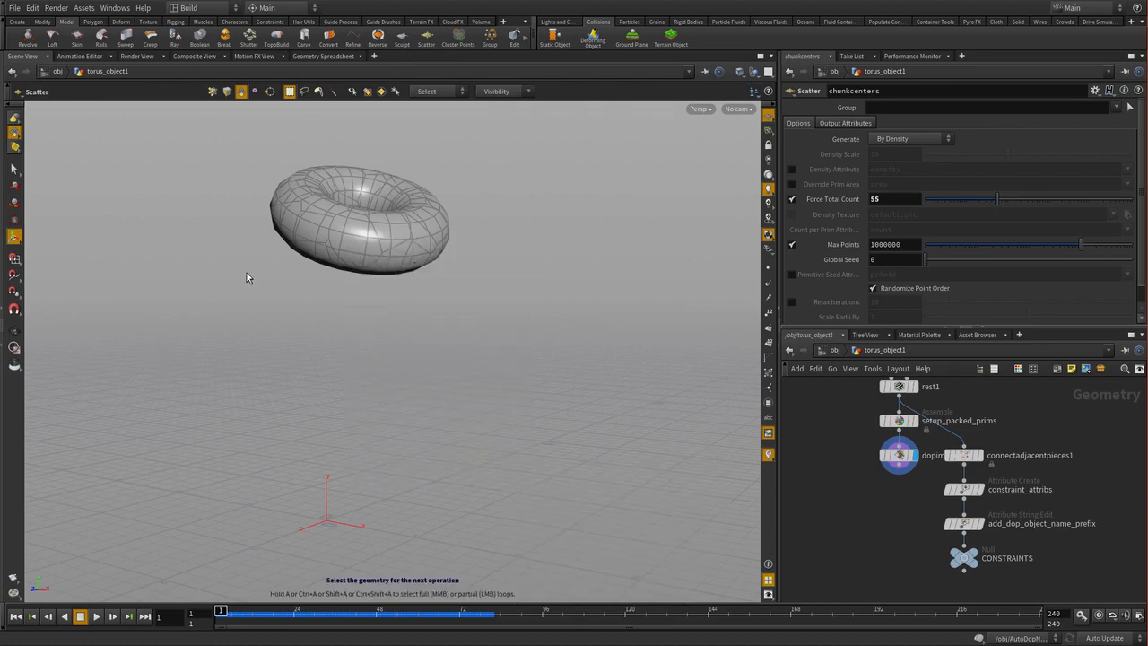
pyautogui.click(56, 72)
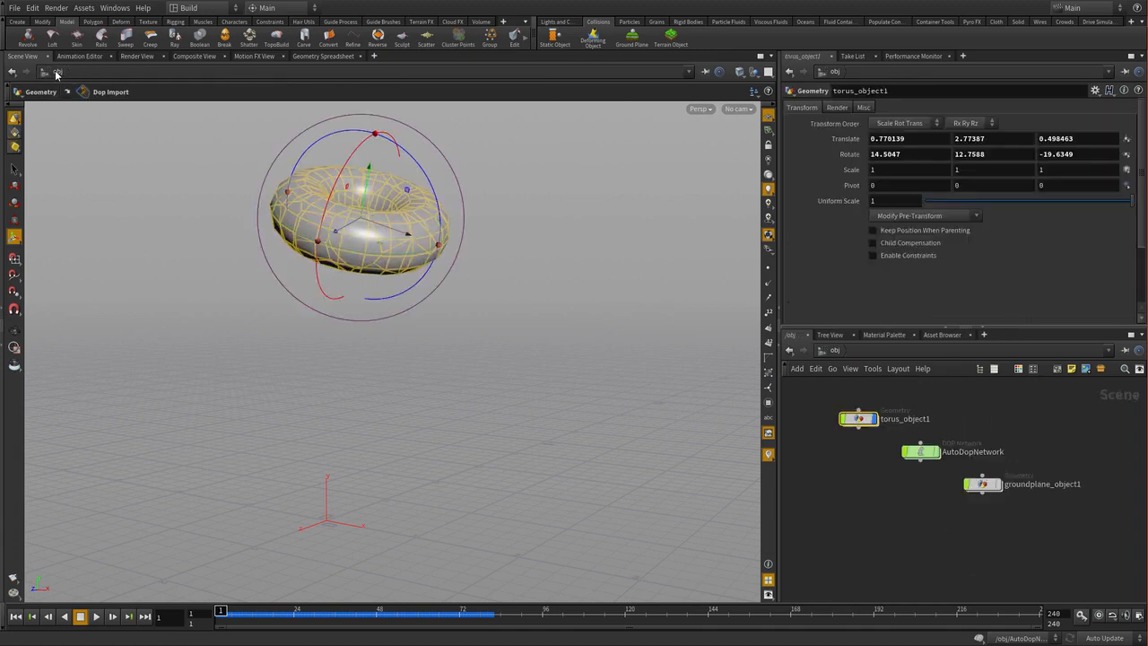
pyautogui.click(56, 72)
pyautogui.moveTo(78, 101)
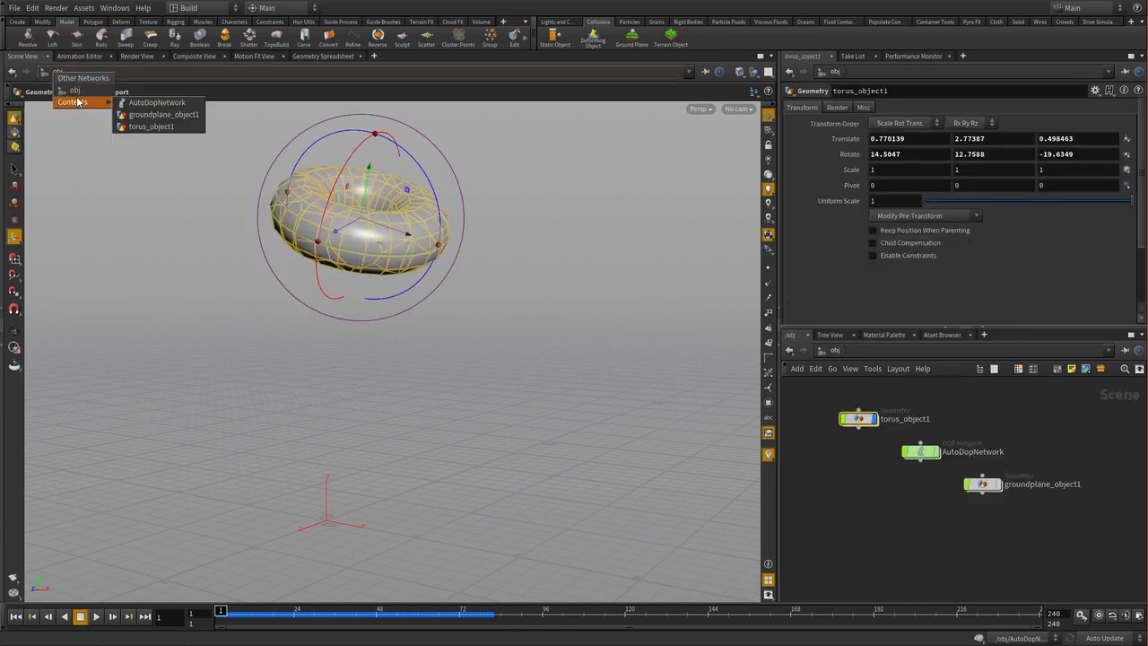
pyautogui.click(148, 102)
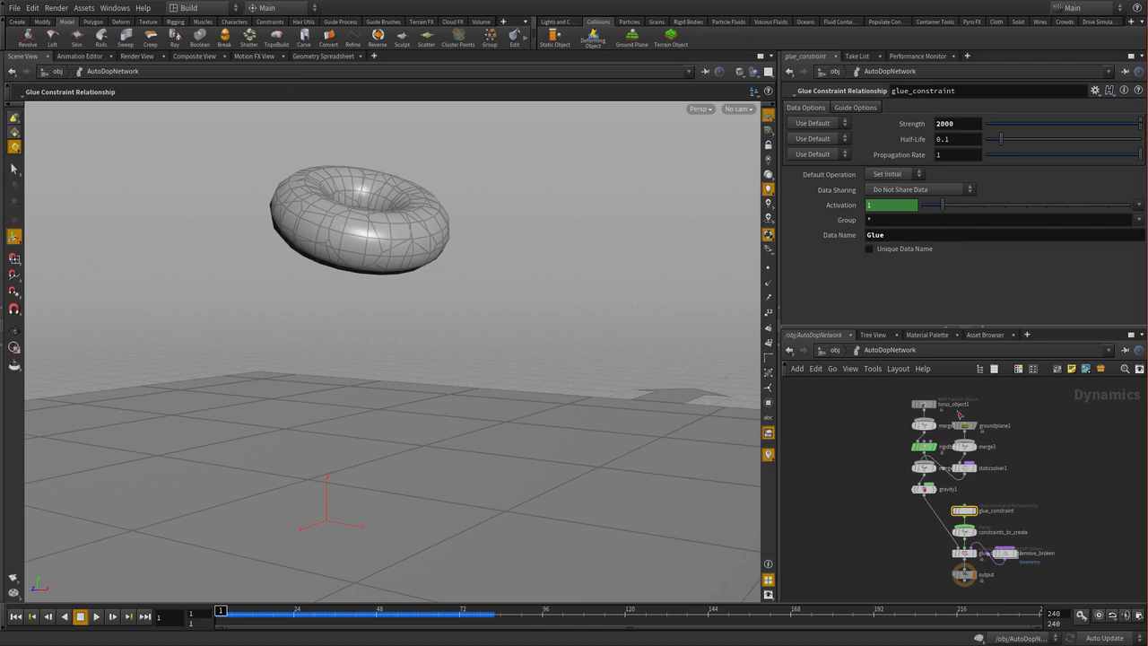
# Enlarge the network editor, zoom in on the glue_constraint node, and save that view as bookmark 1.
pyautogui.click(836, 413)
pyautogui.moveTo(780, 389); pyautogui.dragTo(721, 377)
pyautogui.moveTo(755, 329); pyautogui.dragTo(748, 242)
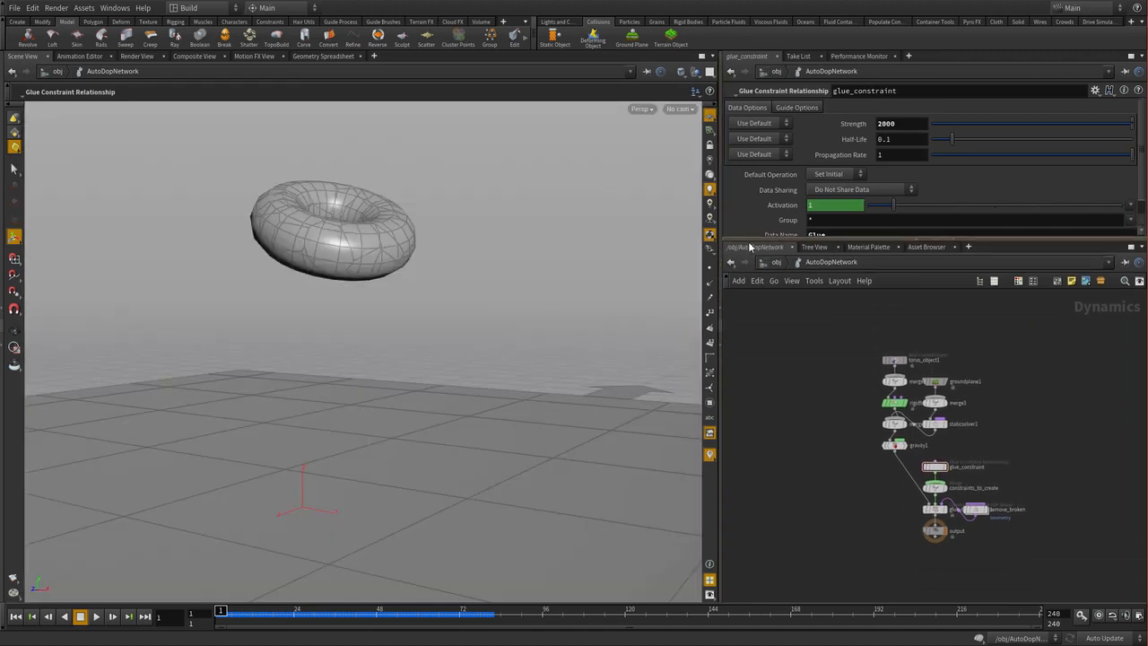
pyautogui.moveTo(859, 529); pyautogui.dragTo(912, 450, button='right')
pyautogui.moveTo(953, 409); pyautogui.dragTo(761, 563, button='middle')
pyautogui.moveTo(893, 457); pyautogui.dragTo(718, 490, button='middle')
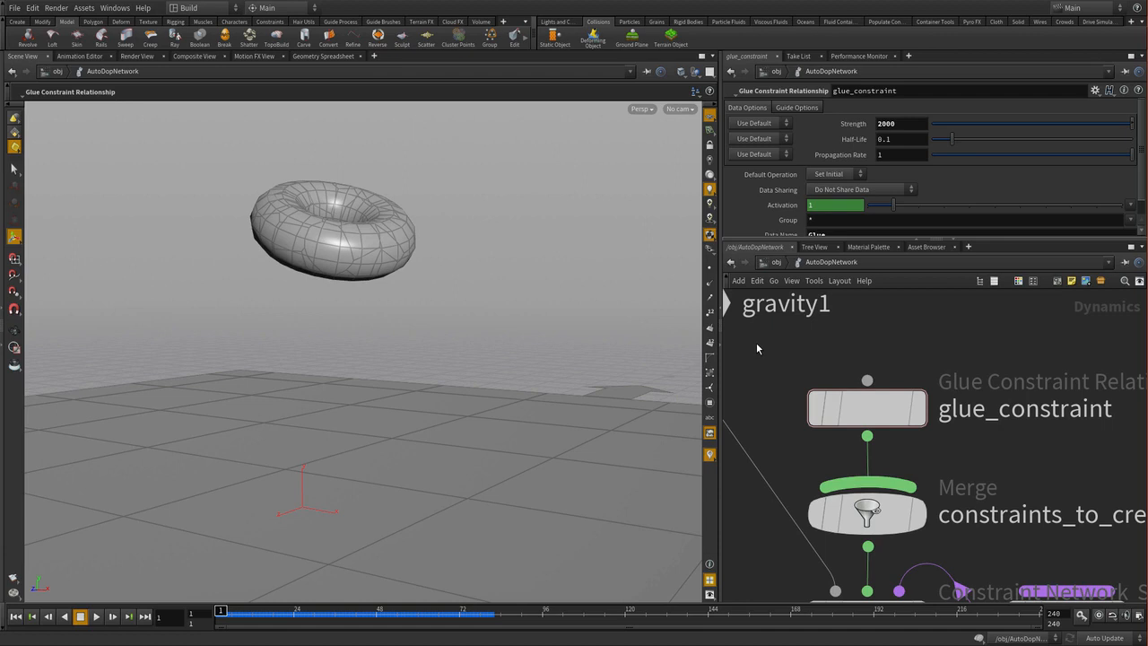
pyautogui.hotkey('ctrl', '1')
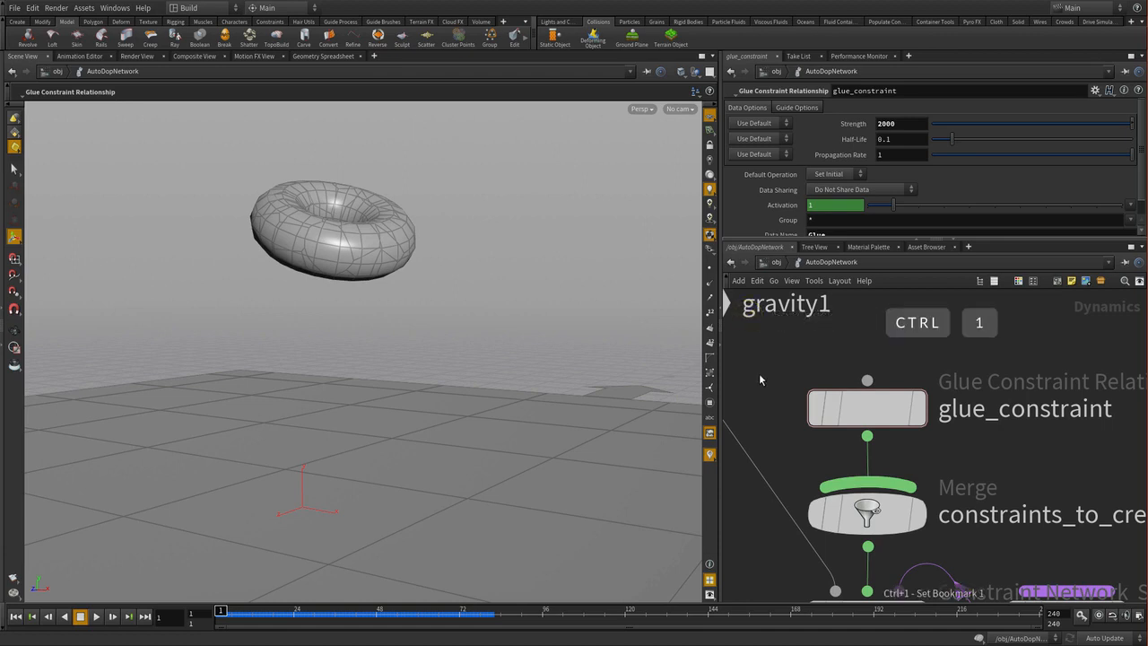
# Enter torus_object1's network, zoom in around the chunkcenters node, and save that view as bookmark 2.
pyautogui.click(775, 262)
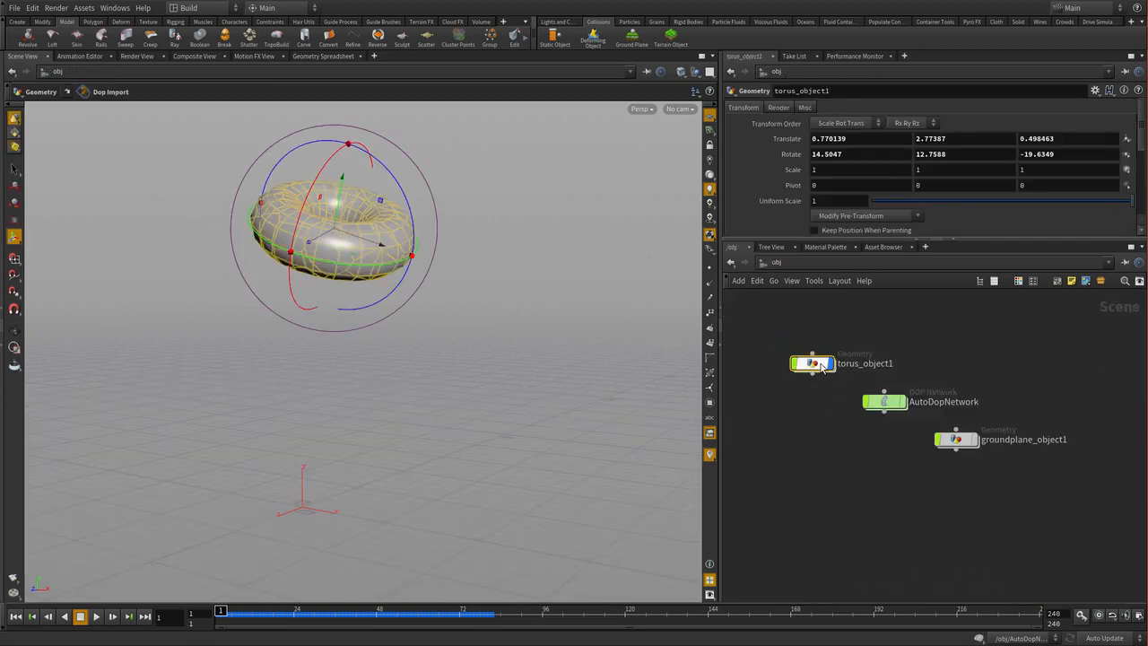
pyautogui.doubleClick(822, 364)
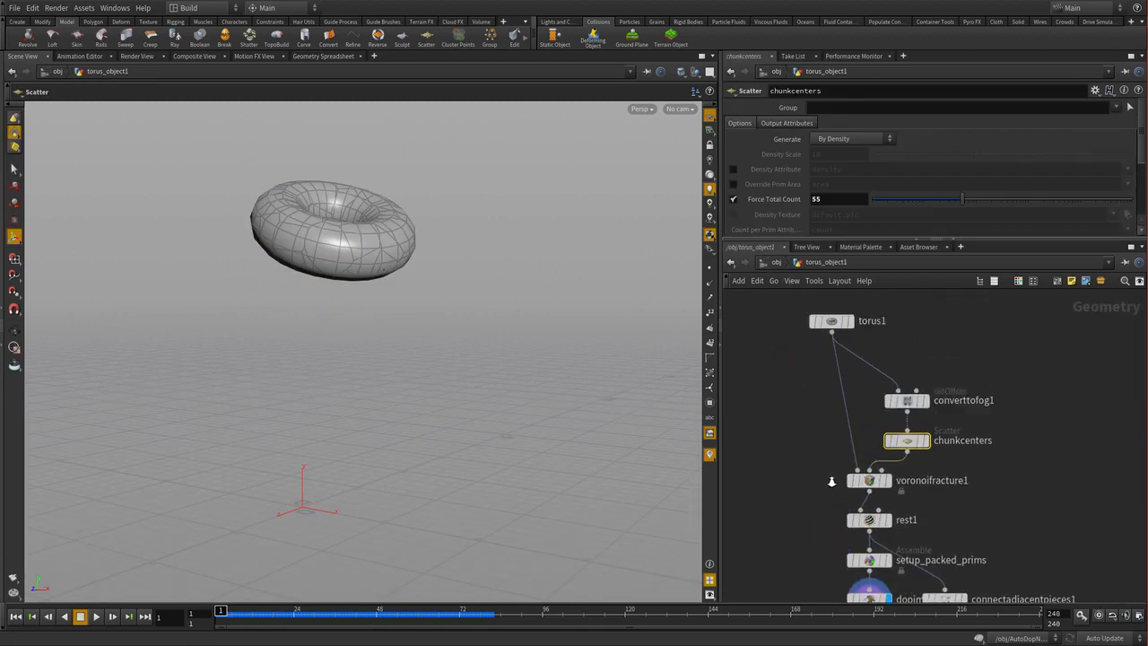
pyautogui.scroll(4, 831, 482)
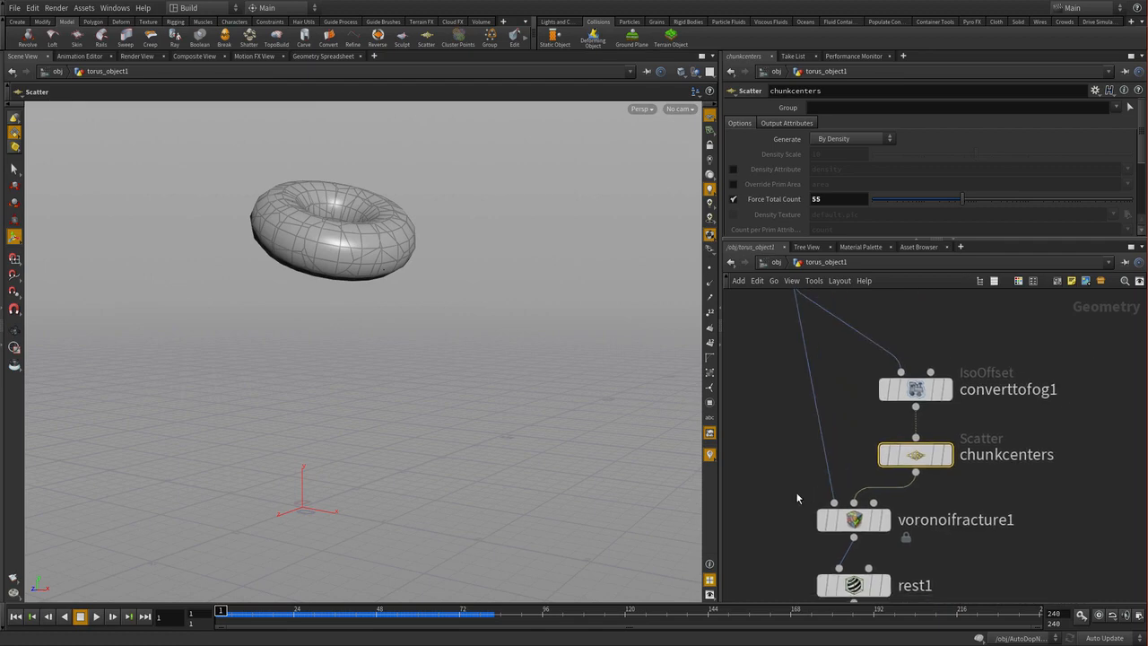
pyautogui.hotkey('ctrl', '2')
# Recall network bookmark 1 at glue_constraint, then bookmark 2 at chunkcenters.
pyautogui.press('1')
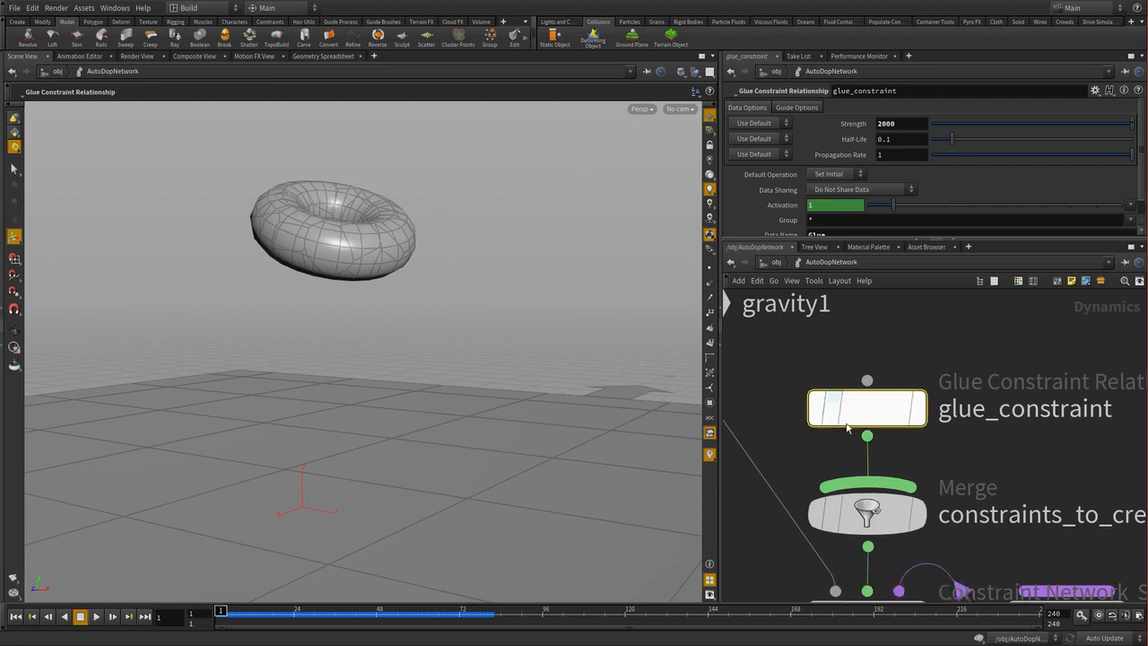
pyautogui.moveTo(813, 415)
pyautogui.press('2')
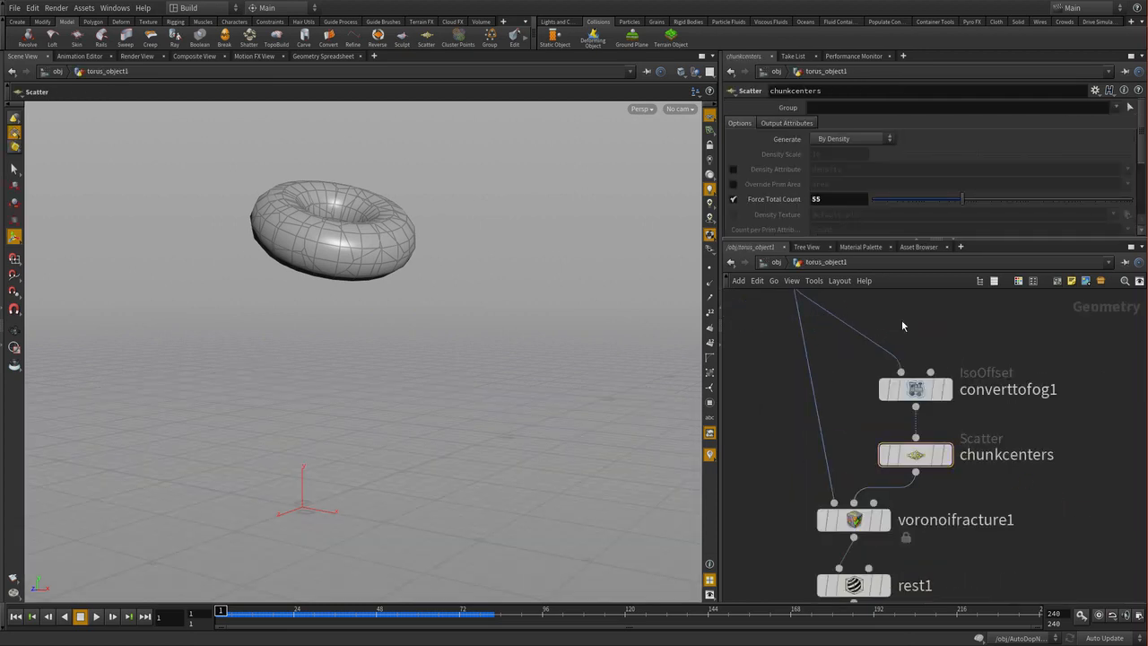
# Bring torus_object1's node network into view, play the simulation, and stop it near the end of the 240-frame range.
pyautogui.keyDown('alt'); pyautogui.moveTo(473, 319); pyautogui.dragTo(374, 345, button='right'); pyautogui.keyUp('alt')
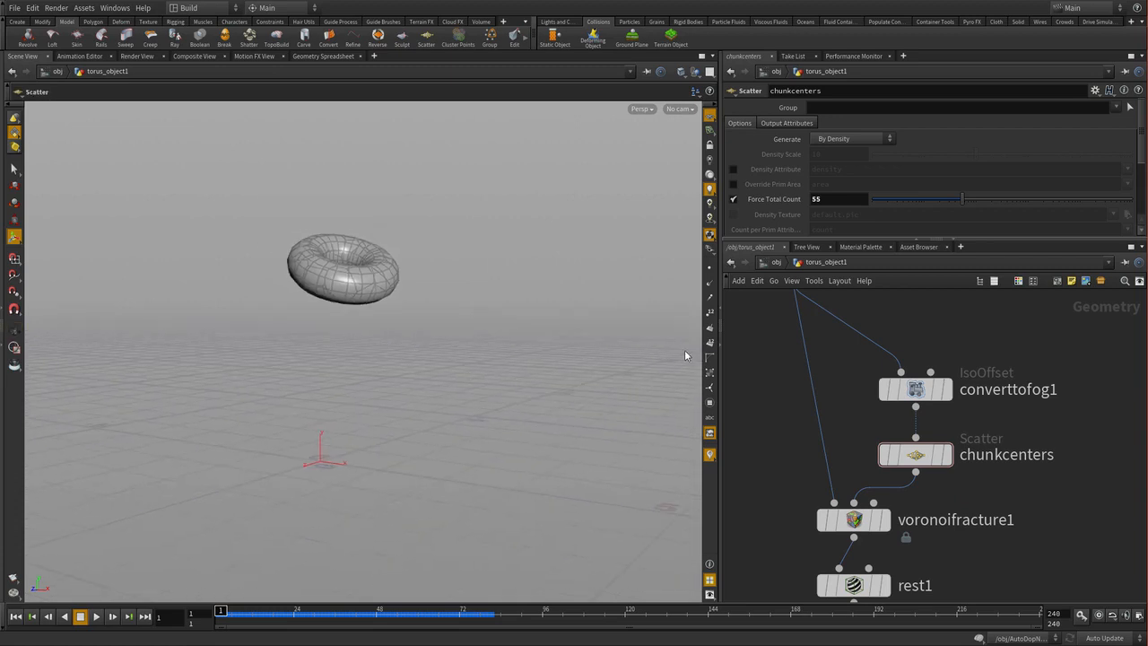
pyautogui.keyDown('alt'); pyautogui.moveTo(846, 374); pyautogui.dragTo(775, 385, button='right'); pyautogui.keyUp('alt')
pyautogui.keyDown('alt'); pyautogui.moveTo(792, 419); pyautogui.dragTo(810, 405, button='middle'); pyautogui.keyUp('alt')
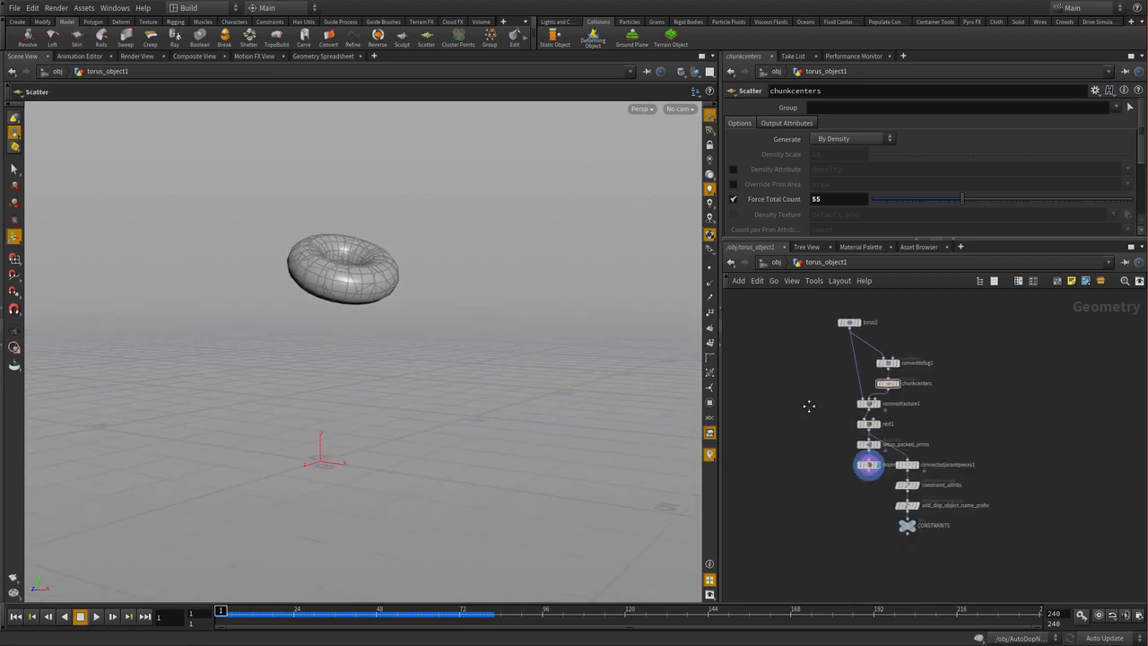
pyautogui.keyDown('alt'); pyautogui.moveTo(806, 415); pyautogui.dragTo(817, 388, button='right'); pyautogui.keyUp('alt')
pyautogui.moveTo(816, 388); pyautogui.dragTo(813, 427, button='middle')
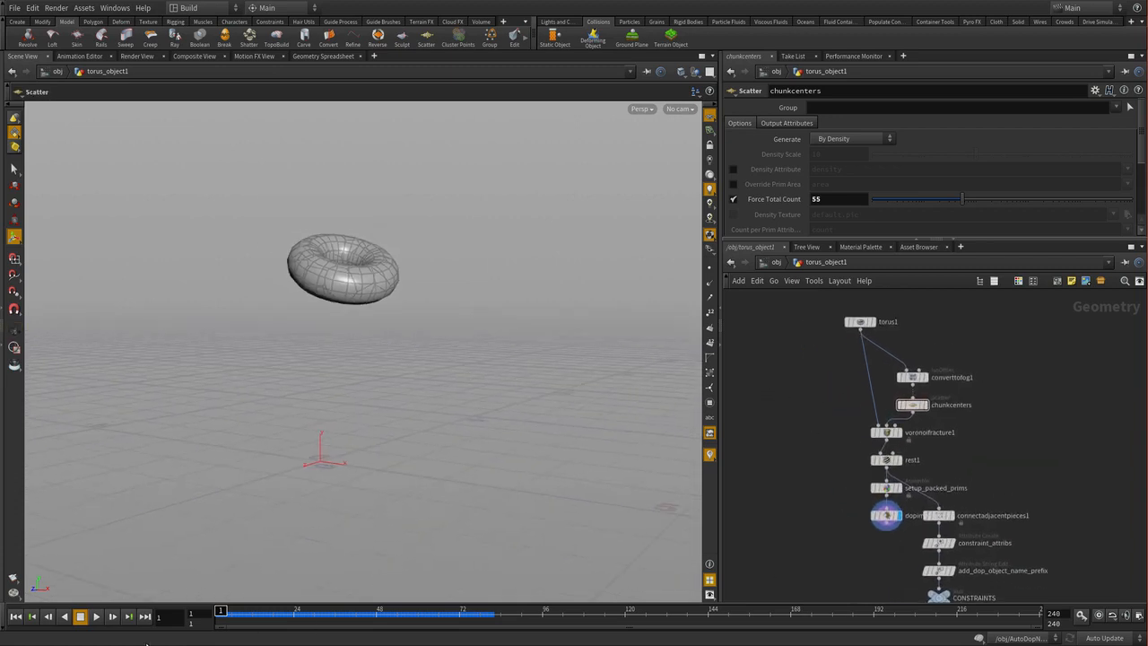
pyautogui.click(97, 619)
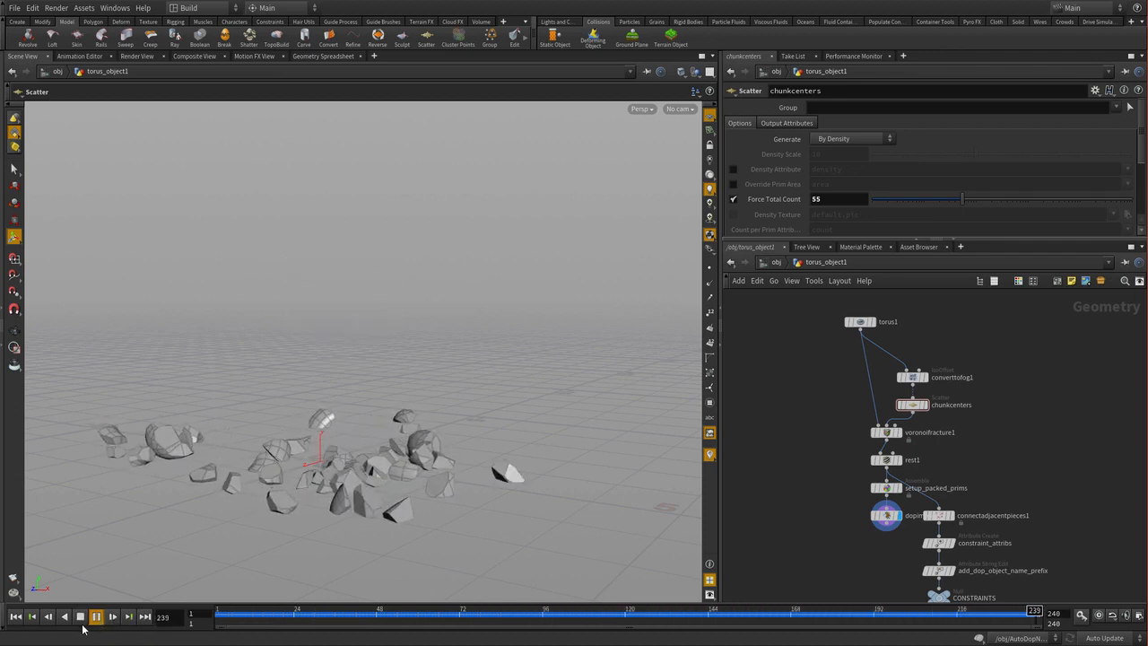
pyautogui.click(80, 617)
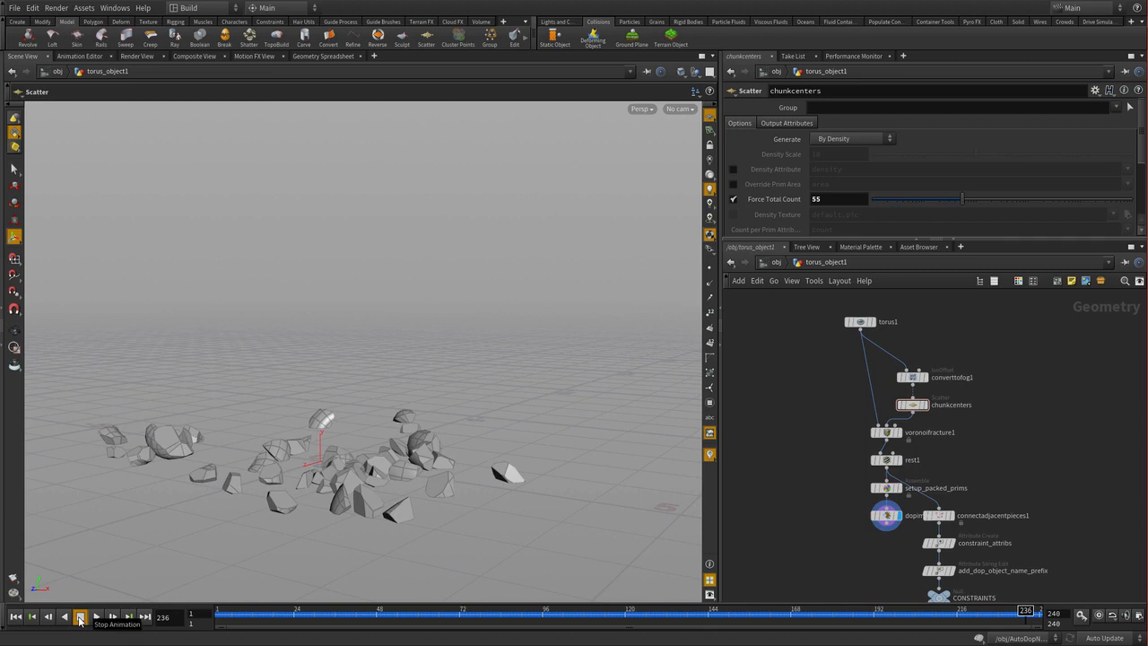